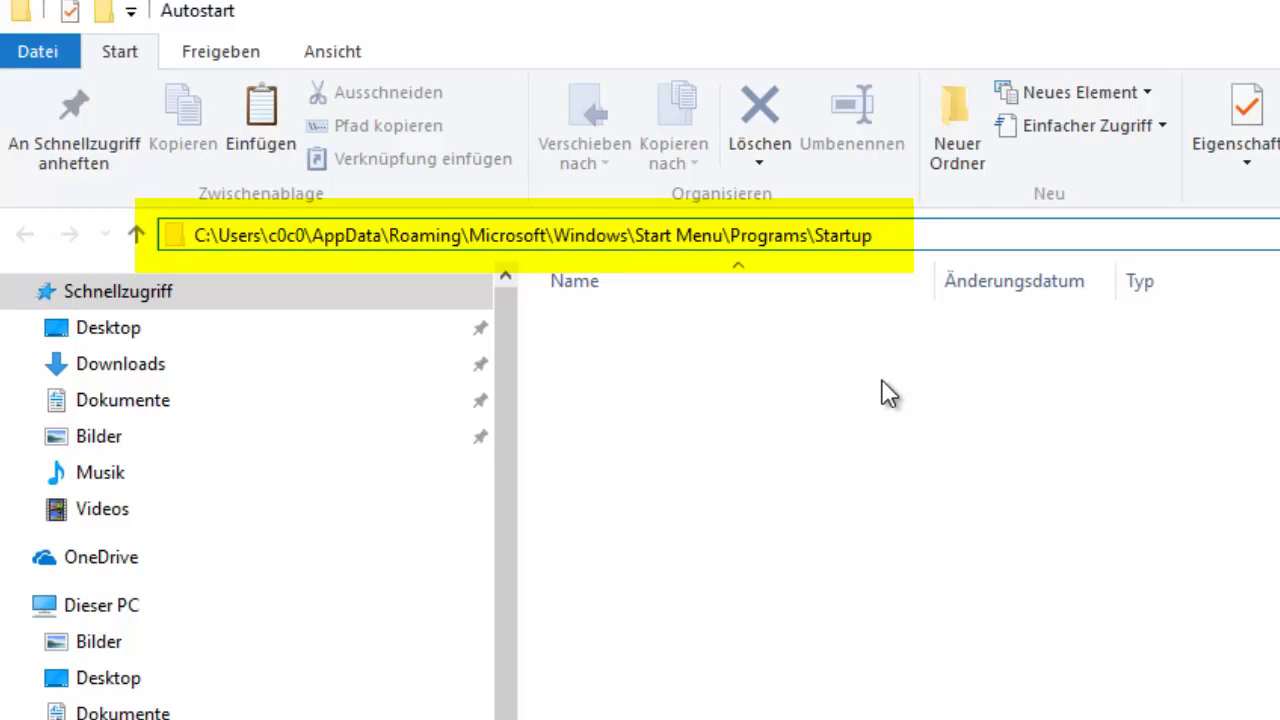
Go from the Autostart folder up to the user's profile folder and locate the AppData folder there.
{"action": "left_click", "coordinate": [904, 443]}
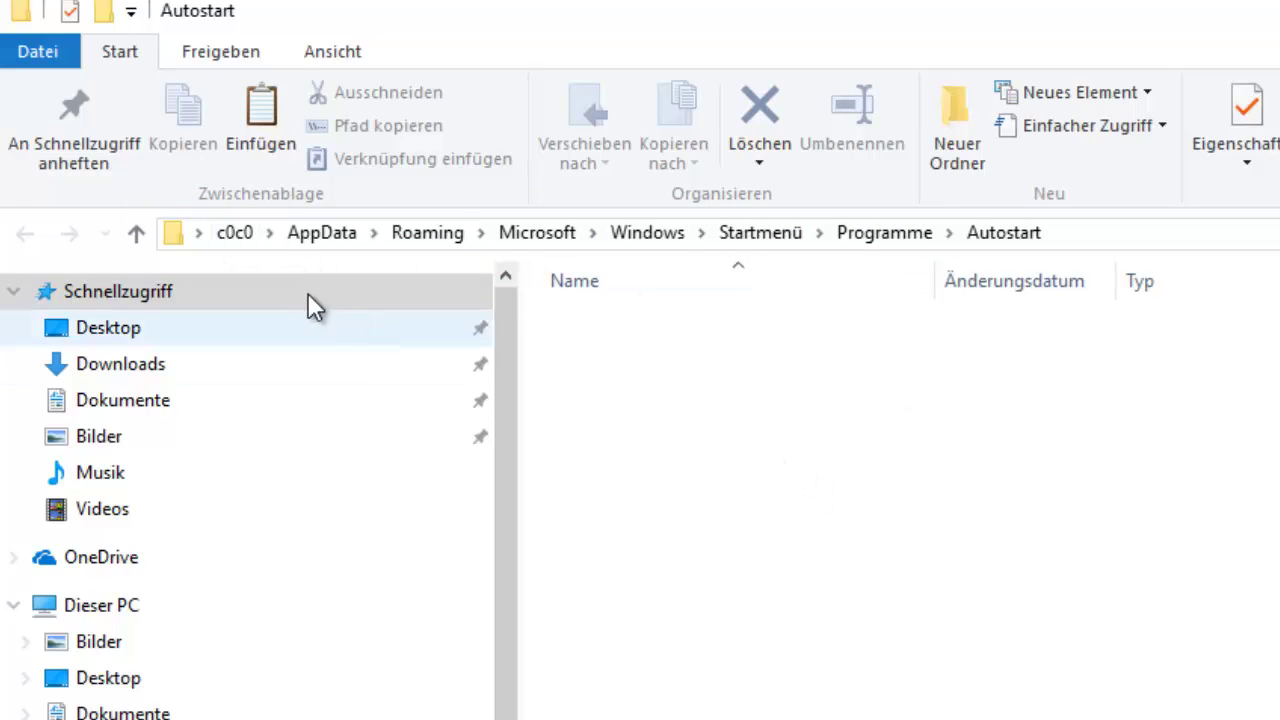
{"action": "left_click", "coordinate": [228, 234]}
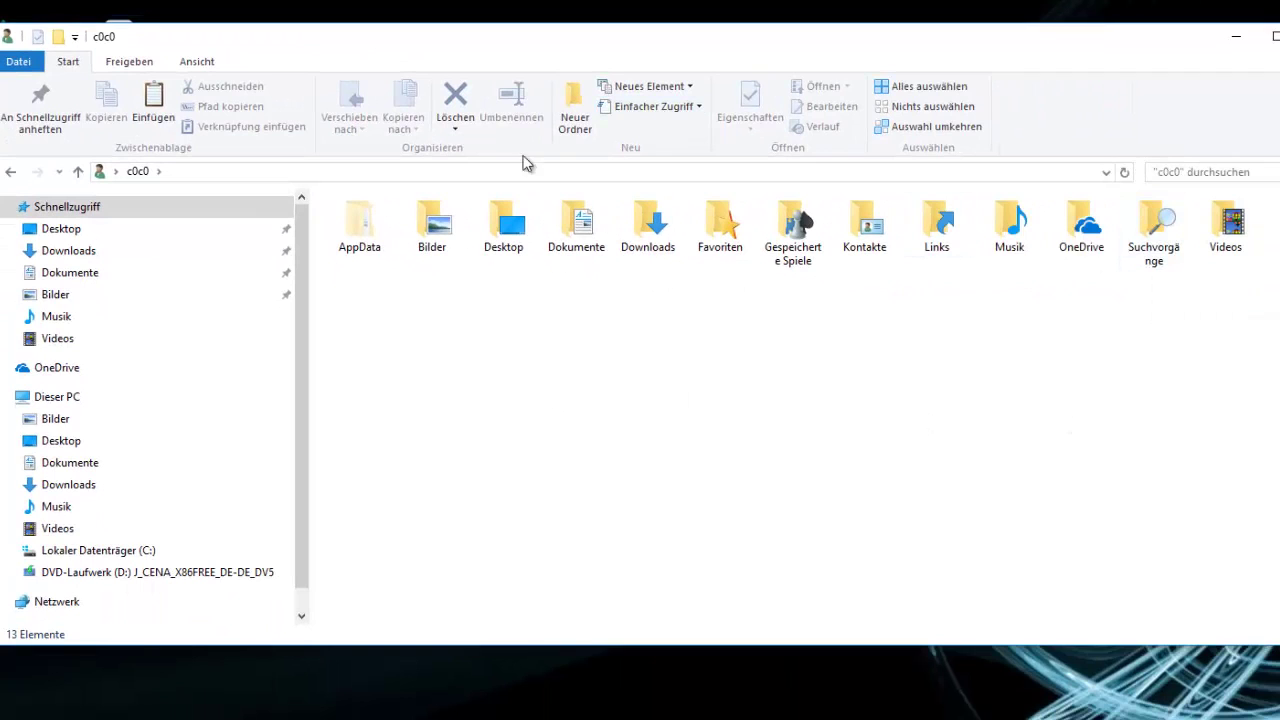
{"action": "left_click", "coordinate": [369, 238]}
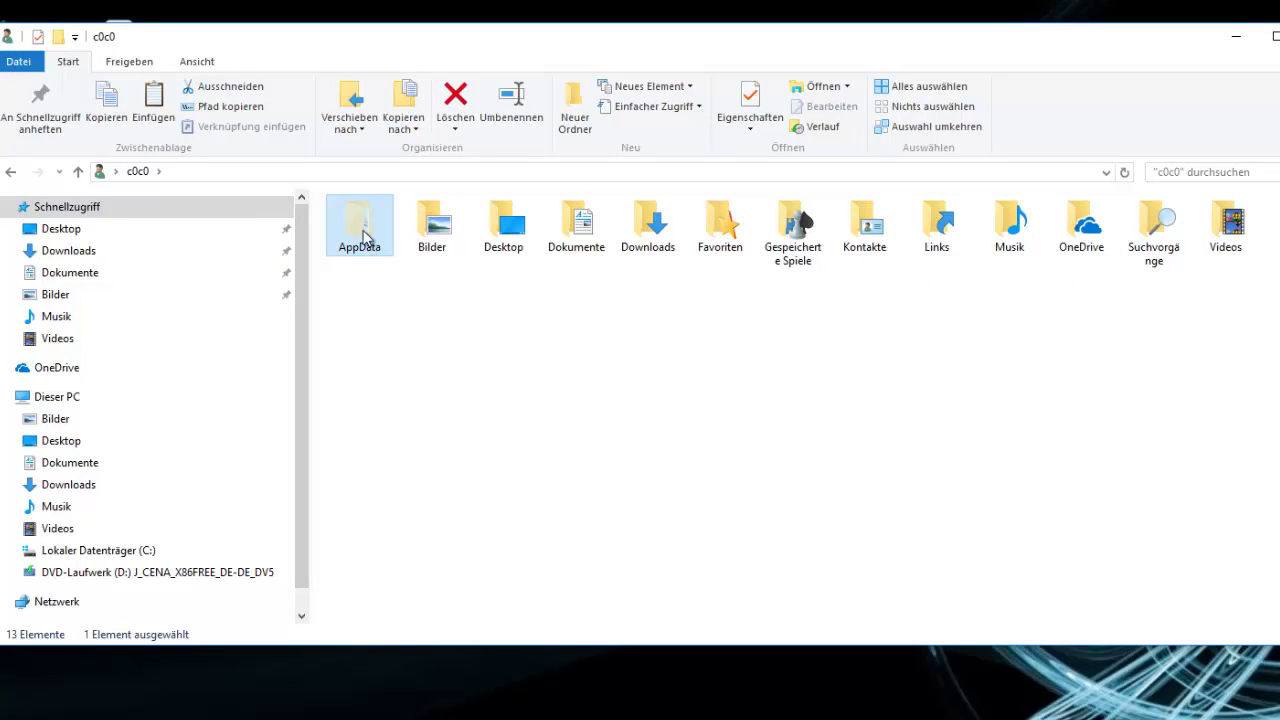
{"action": "left_click", "coordinate": [389, 307]}
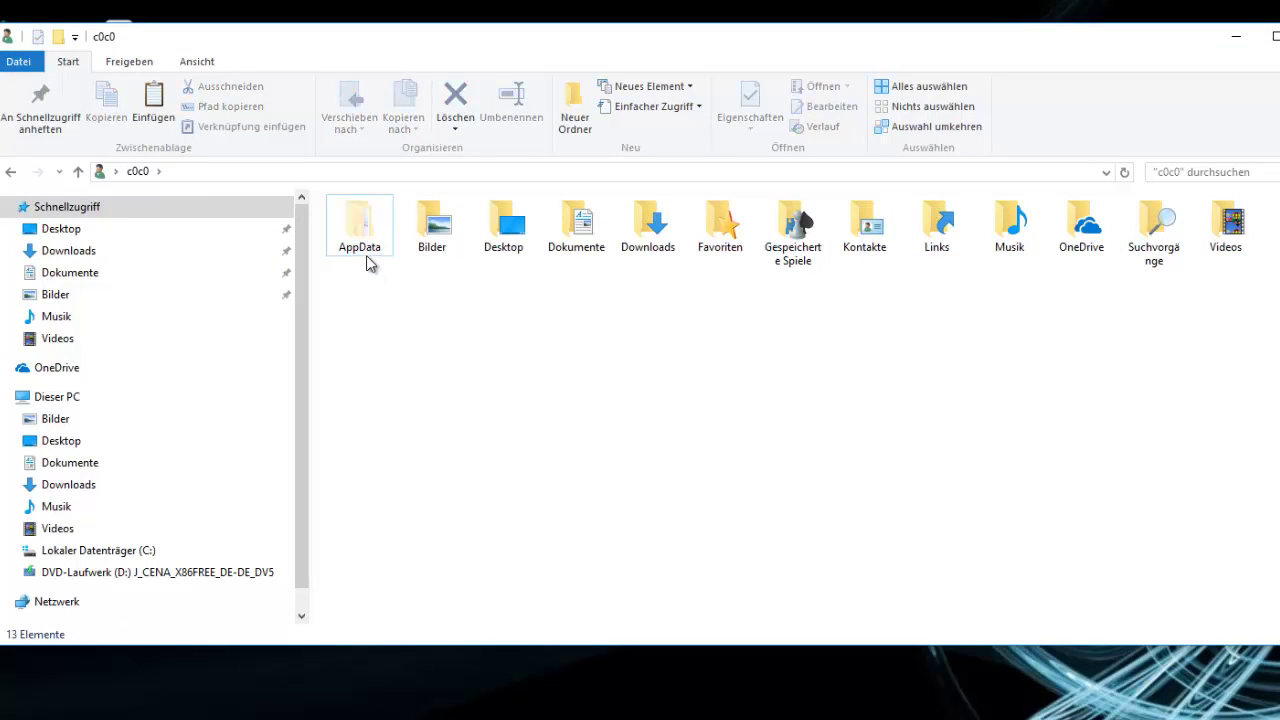
{"action": "mouse_move", "coordinate": [366, 240]}
Open the view settings in the folder options and set list-view typing to "Automatisch in Suchfeld eingeben".
{"action": "left_click", "coordinate": [197, 62]}
{"action": "left_click", "coordinate": [1105, 128]}
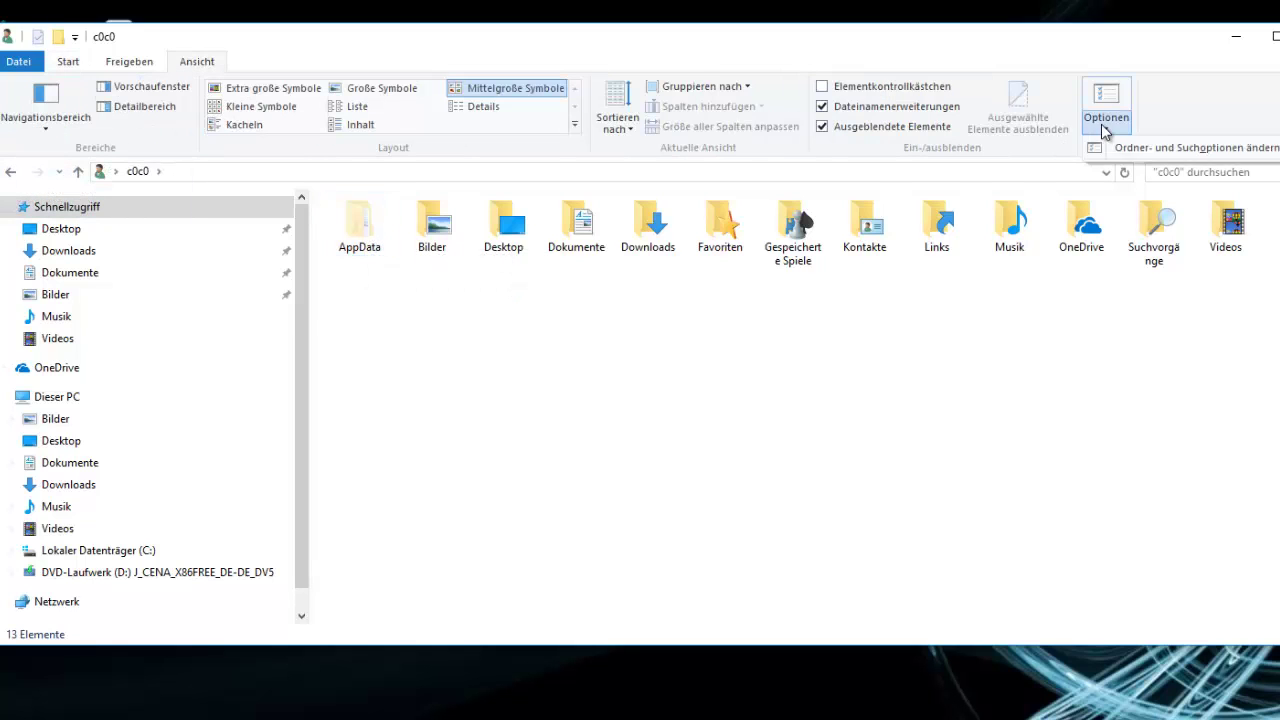
{"action": "left_click", "coordinate": [1120, 157]}
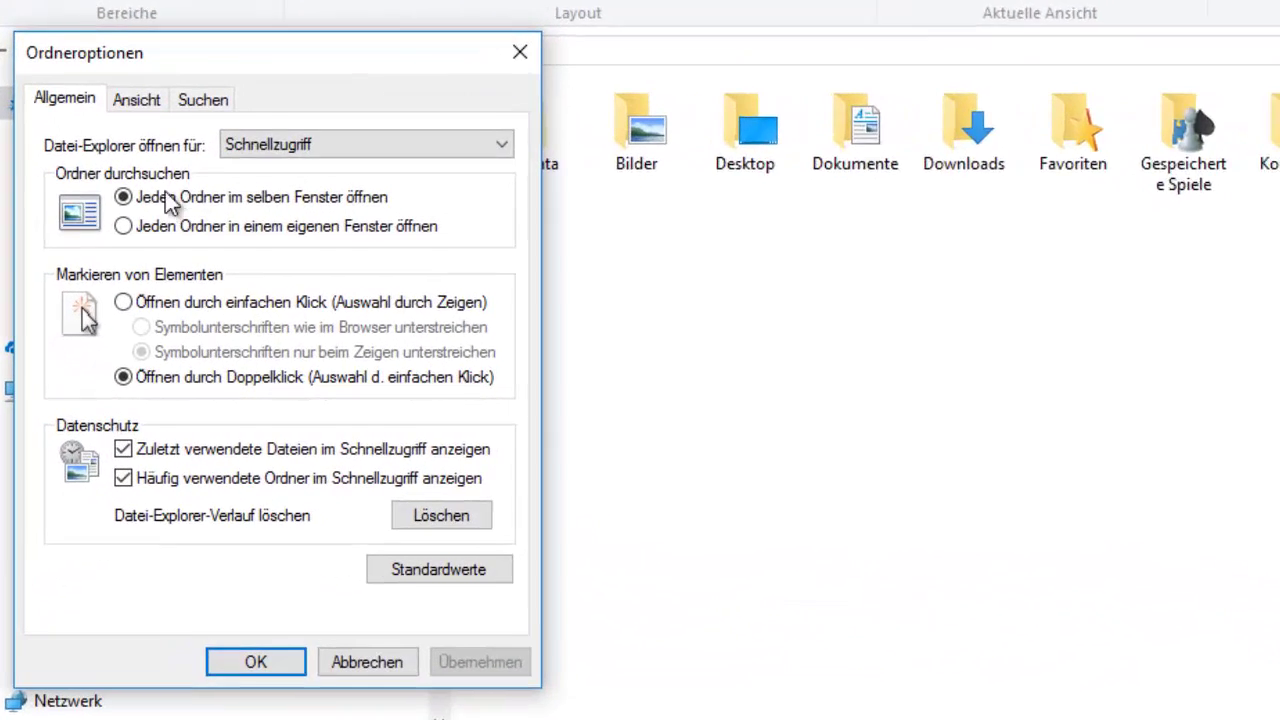
{"action": "left_click", "coordinate": [136, 100]}
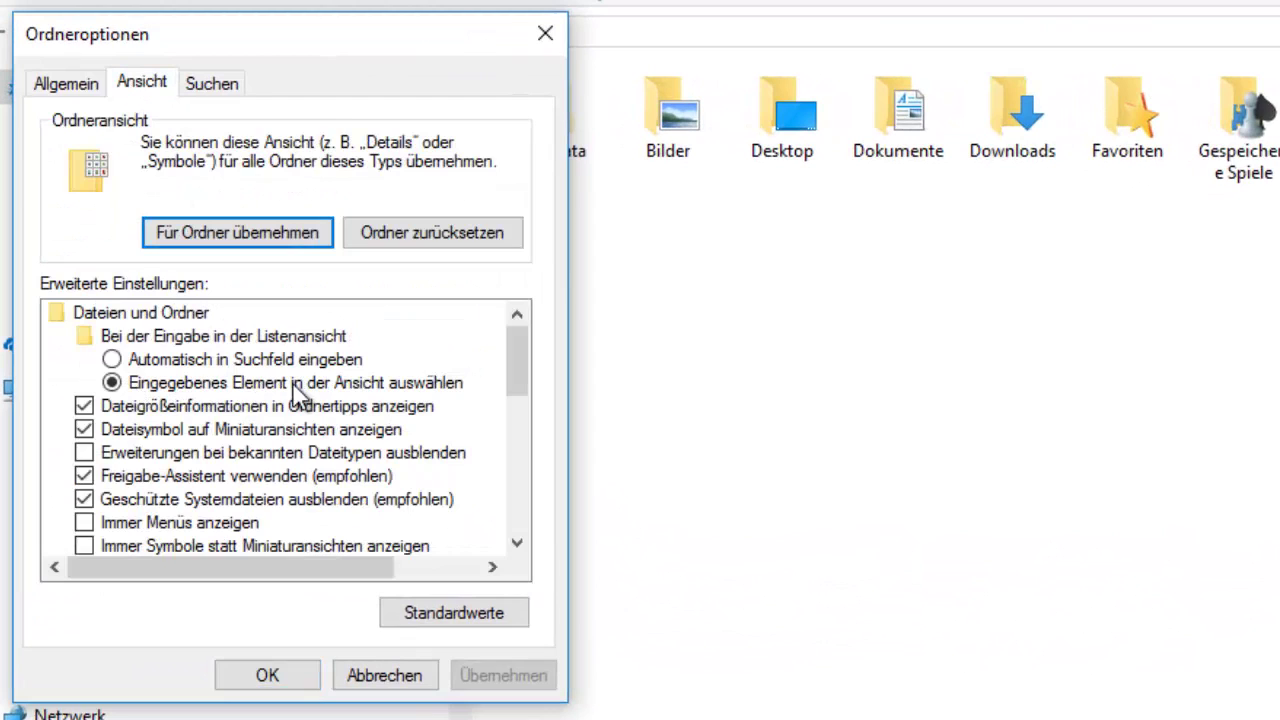
{"action": "left_click", "coordinate": [215, 360]}
{"action": "left_click", "coordinate": [207, 343]}
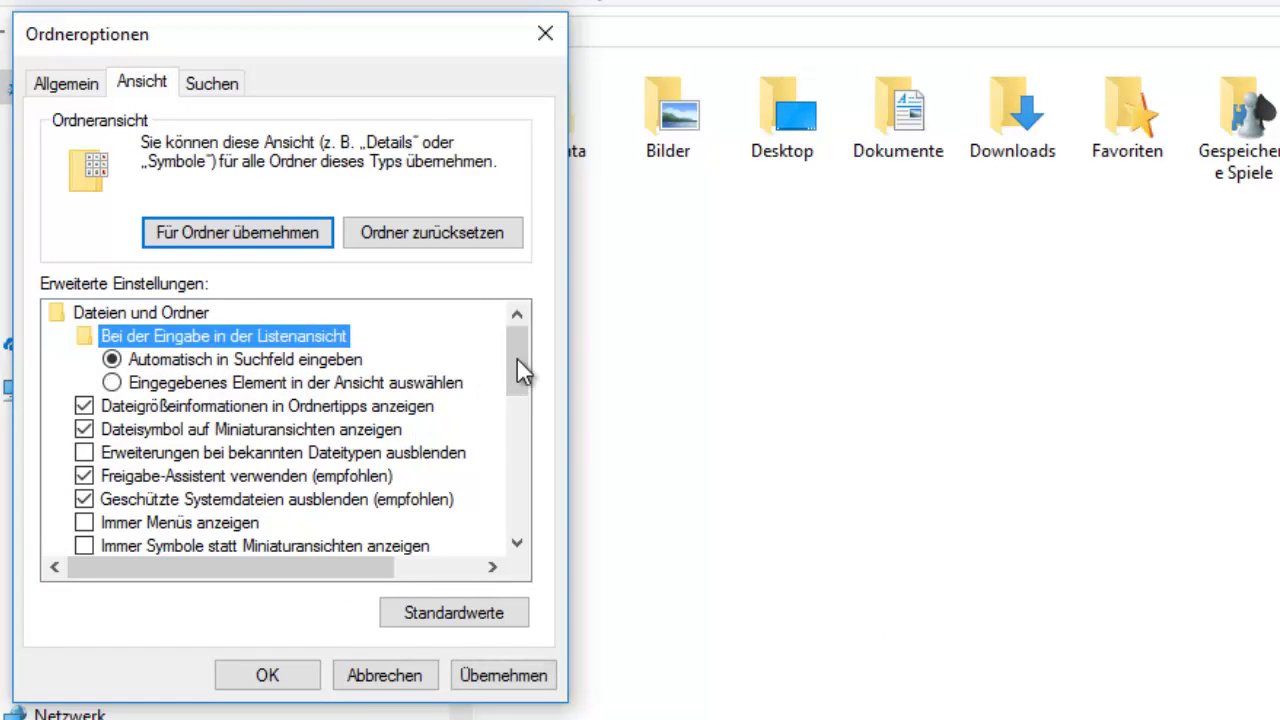
Set hidden items to "Ausgeblendete Dateien, Ordner oder Laufwerke nicht anzeigen" and apply it, keeping the profile folder in view.
{"action": "scroll", "coordinate": [518, 400], "scroll_direction": "down", "scroll_amount": 5}
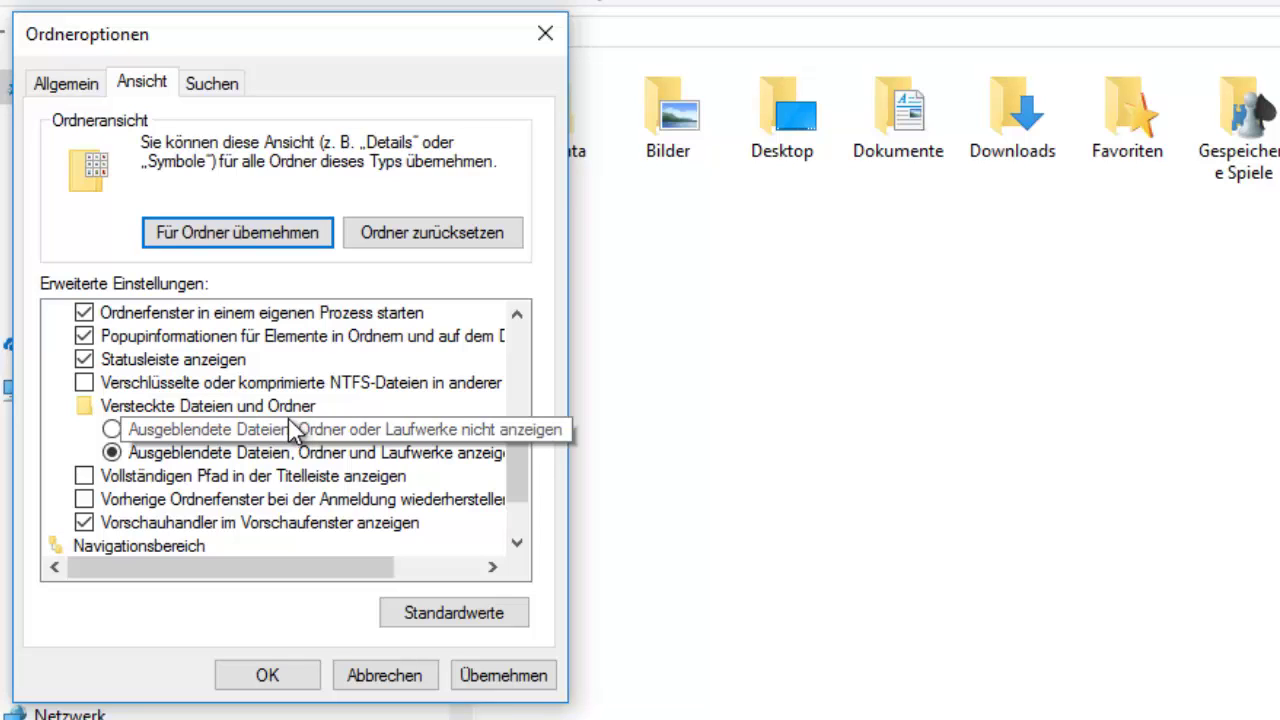
{"action": "left_click", "coordinate": [220, 430]}
{"action": "left_click_drag", "start_coordinate": [283, 37], "coordinate": [947, 258]}
{"action": "left_click", "coordinate": [1229, 596]}
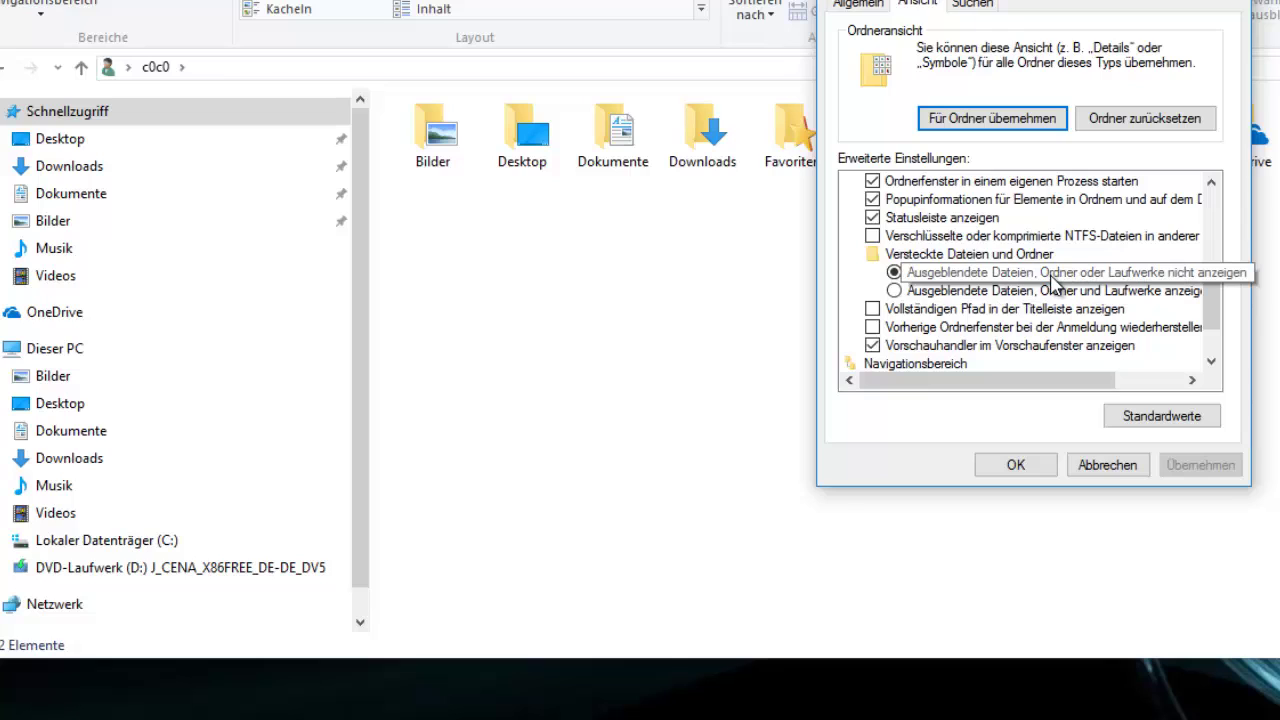
Set hidden items to "Ausgeblendete Dateien, Ordner und Laufwerke anzeigen", confirm the folder options, and open the AppData folder.
{"action": "left_click", "coordinate": [895, 291]}
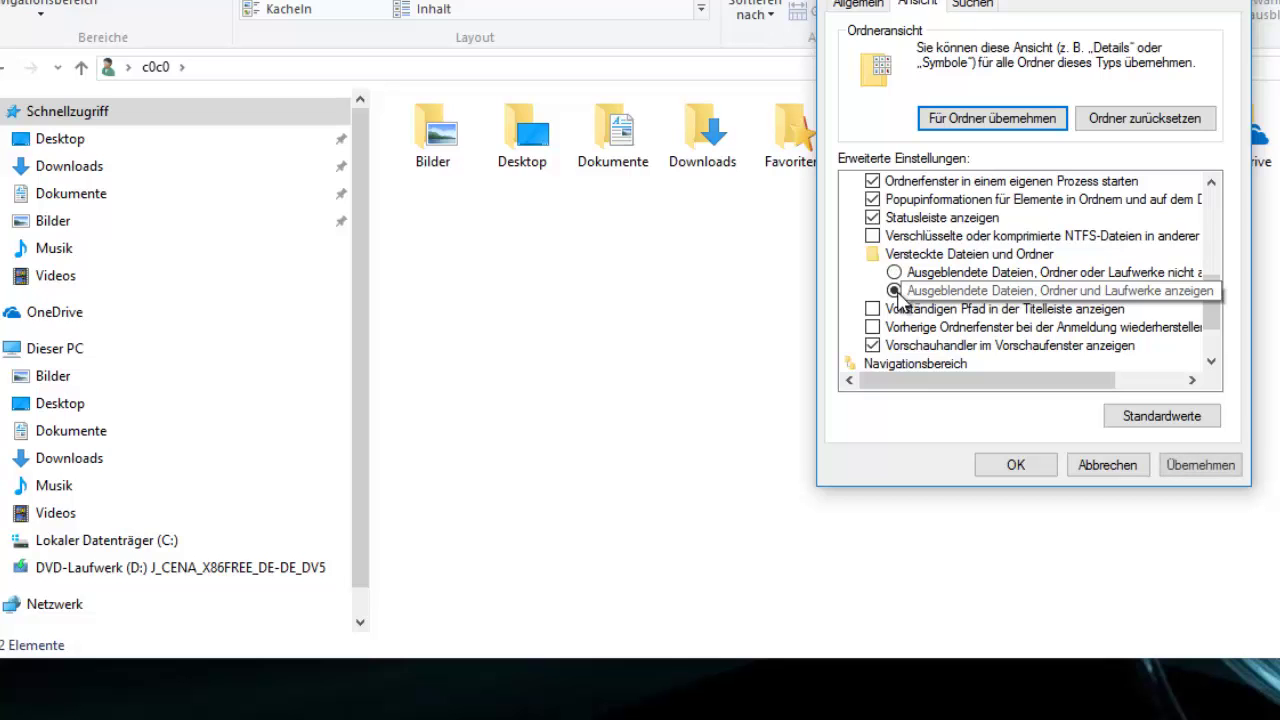
{"action": "left_click", "coordinate": [1203, 466]}
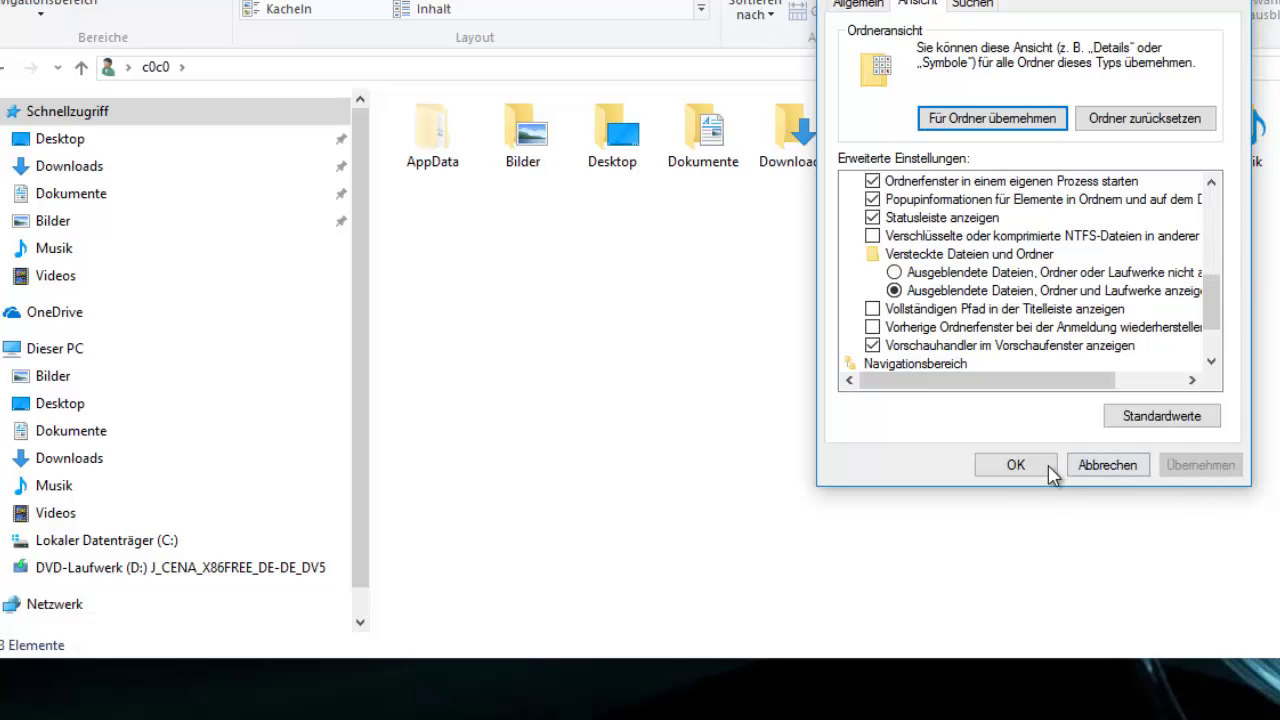
{"action": "left_click", "coordinate": [1030, 468]}
{"action": "left_click", "coordinate": [450, 165]}
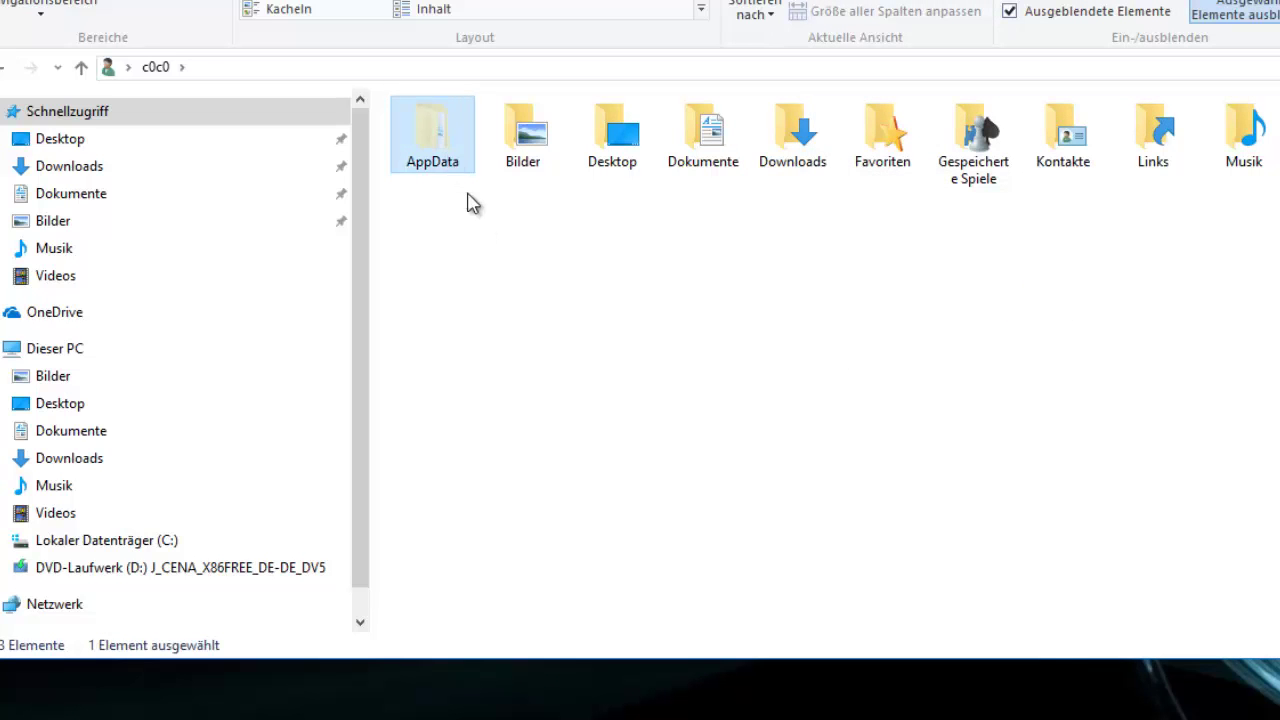
{"action": "double_click", "coordinate": [452, 160]}
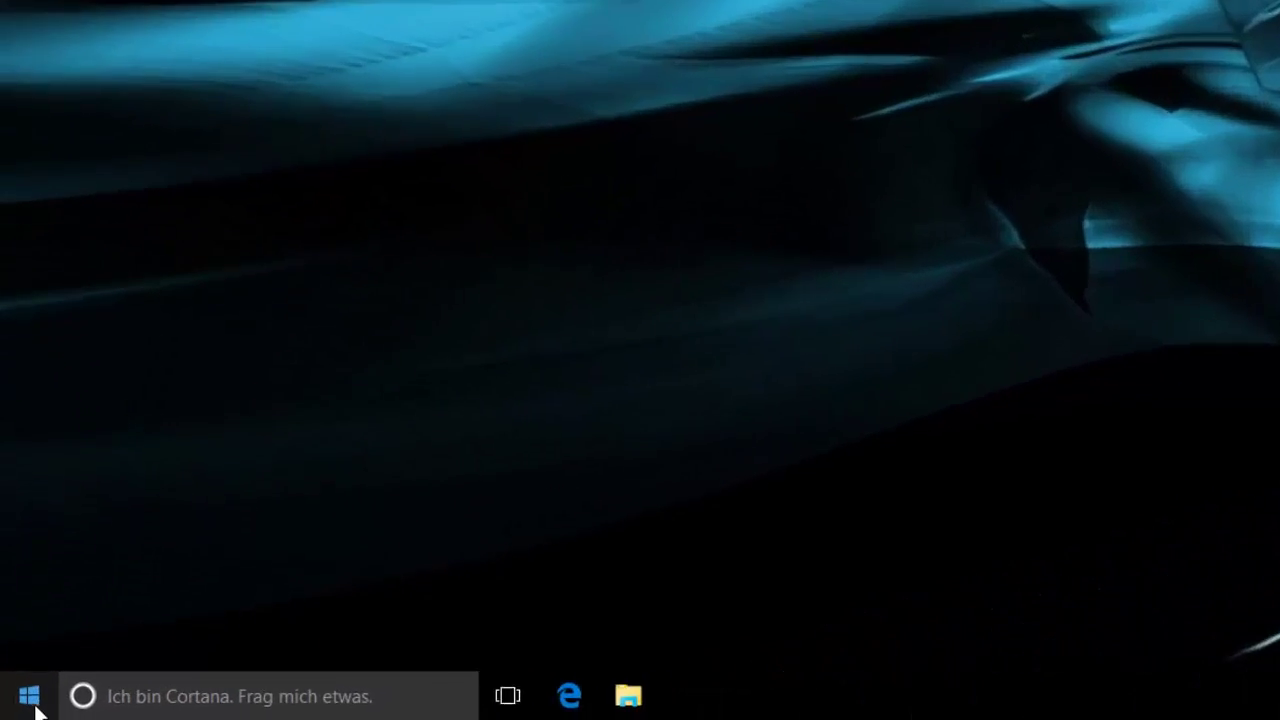
Open the Autostart folder by running shell:startup and display its full path in the address field.
{"action": "right_click", "coordinate": [17, 710]}
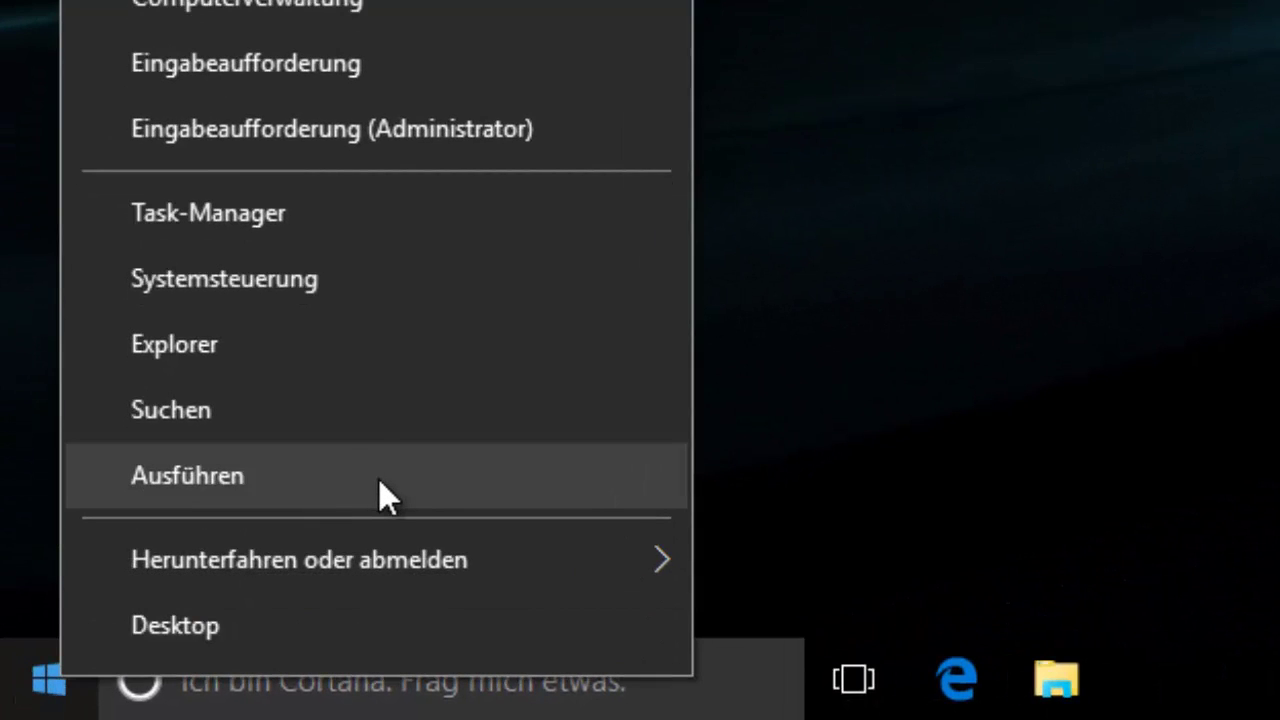
{"action": "left_click", "coordinate": [379, 479]}
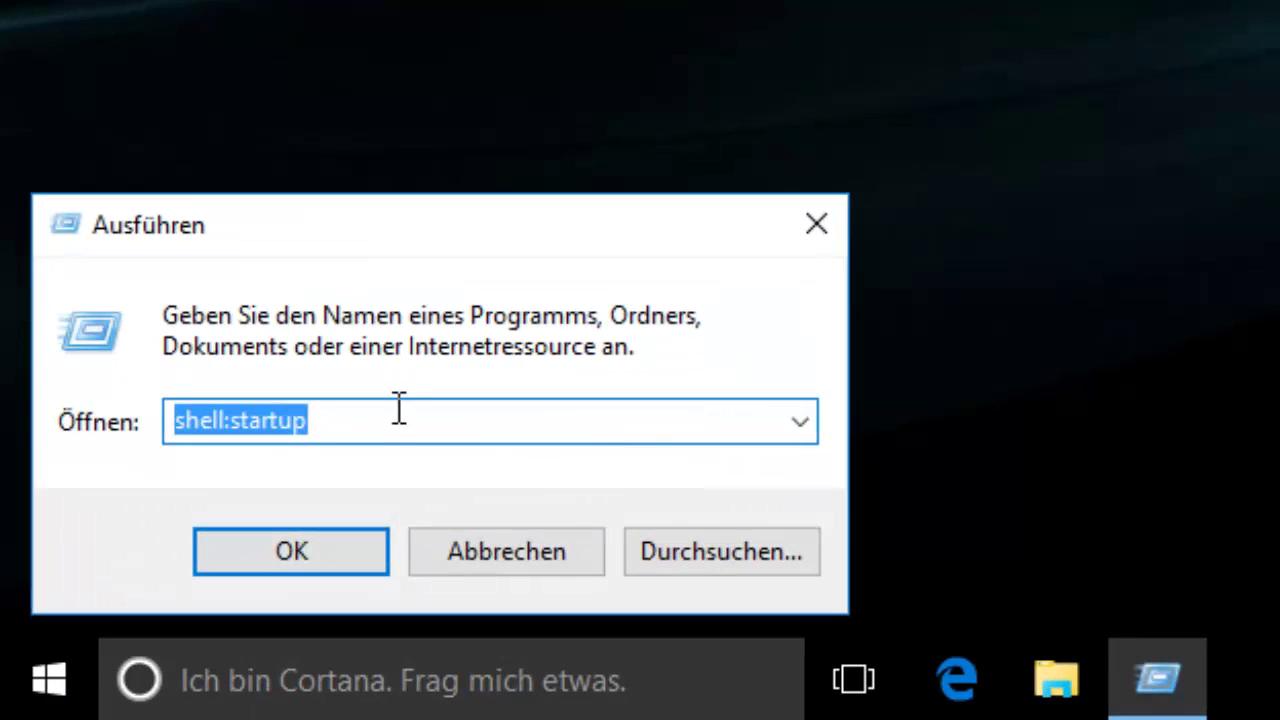
{"action": "left_click", "coordinate": [397, 425]}
{"action": "left_click", "coordinate": [798, 422]}
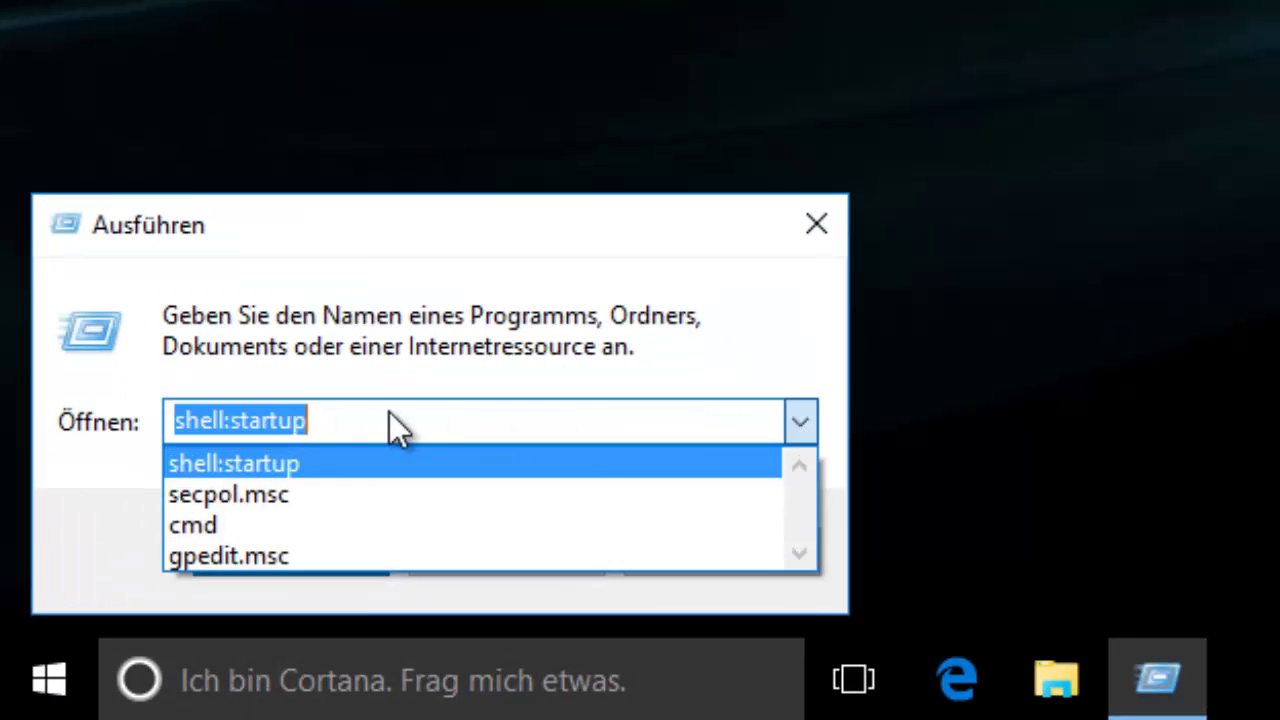
{"action": "left_click", "coordinate": [389, 412]}
{"action": "left_click", "coordinate": [389, 412]}
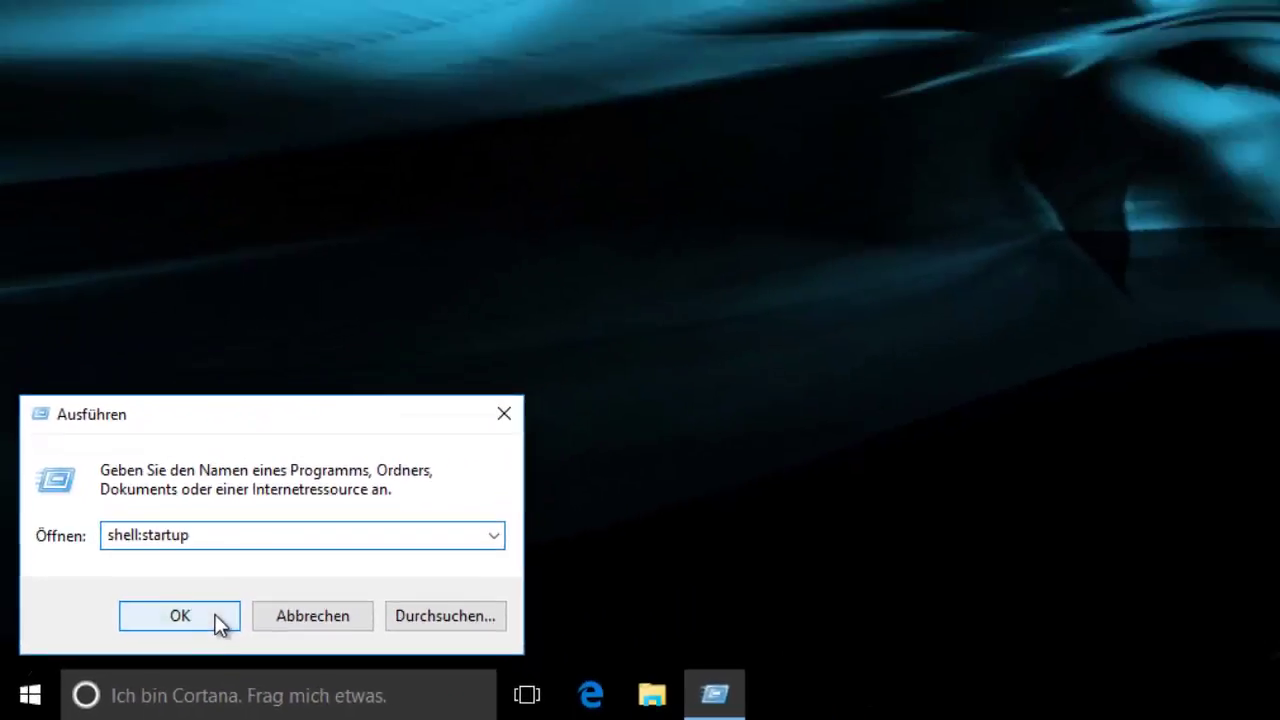
{"action": "left_click", "coordinate": [330, 570]}
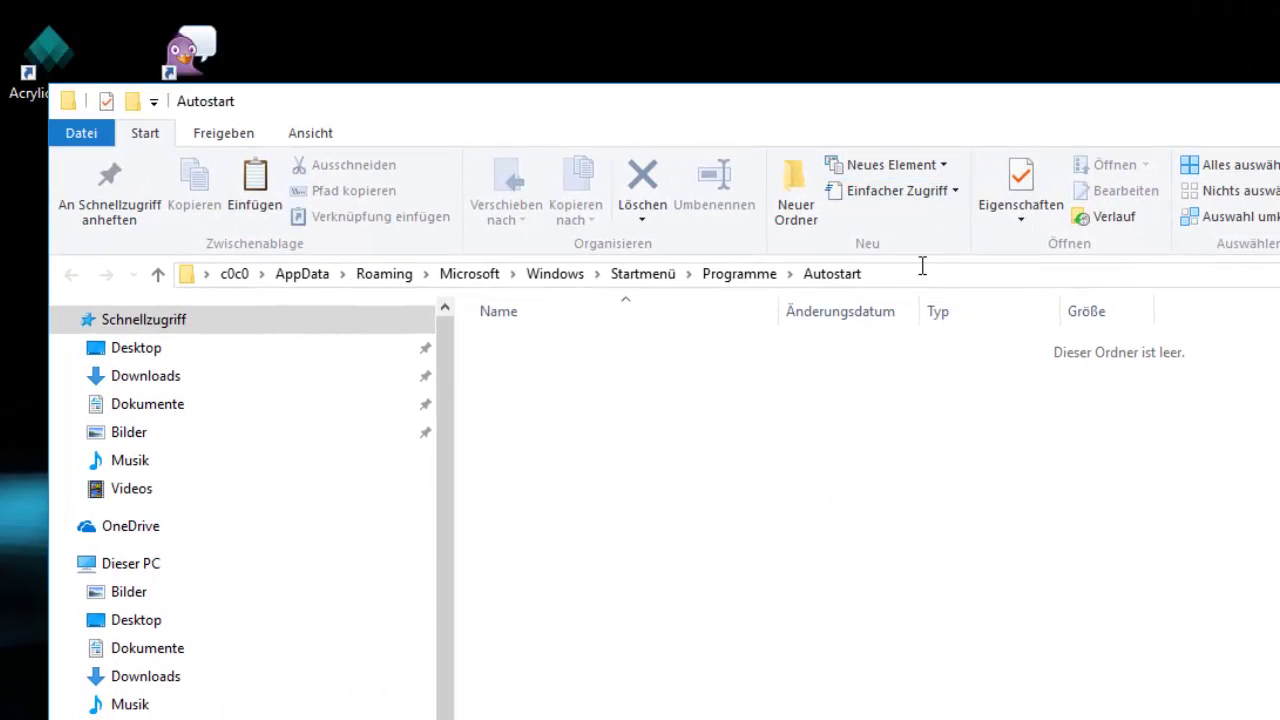
{"action": "left_click", "coordinate": [907, 218]}
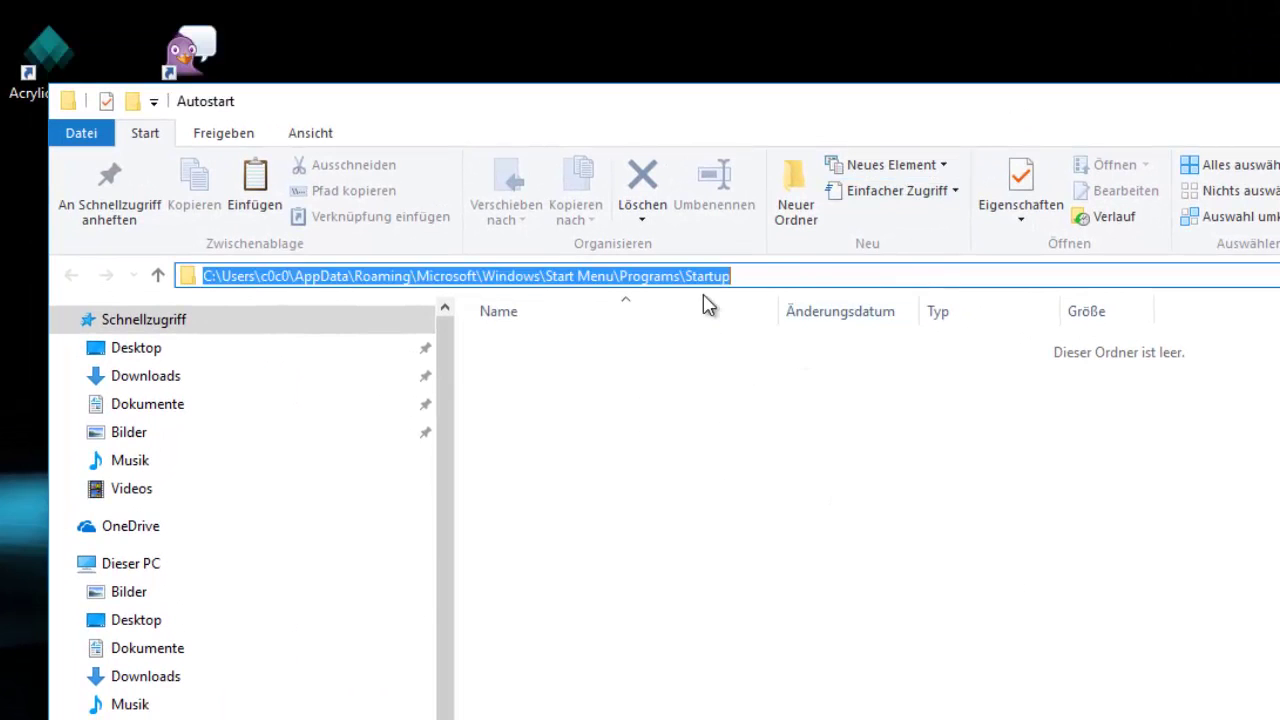
{"action": "left_click", "coordinate": [771, 274]}
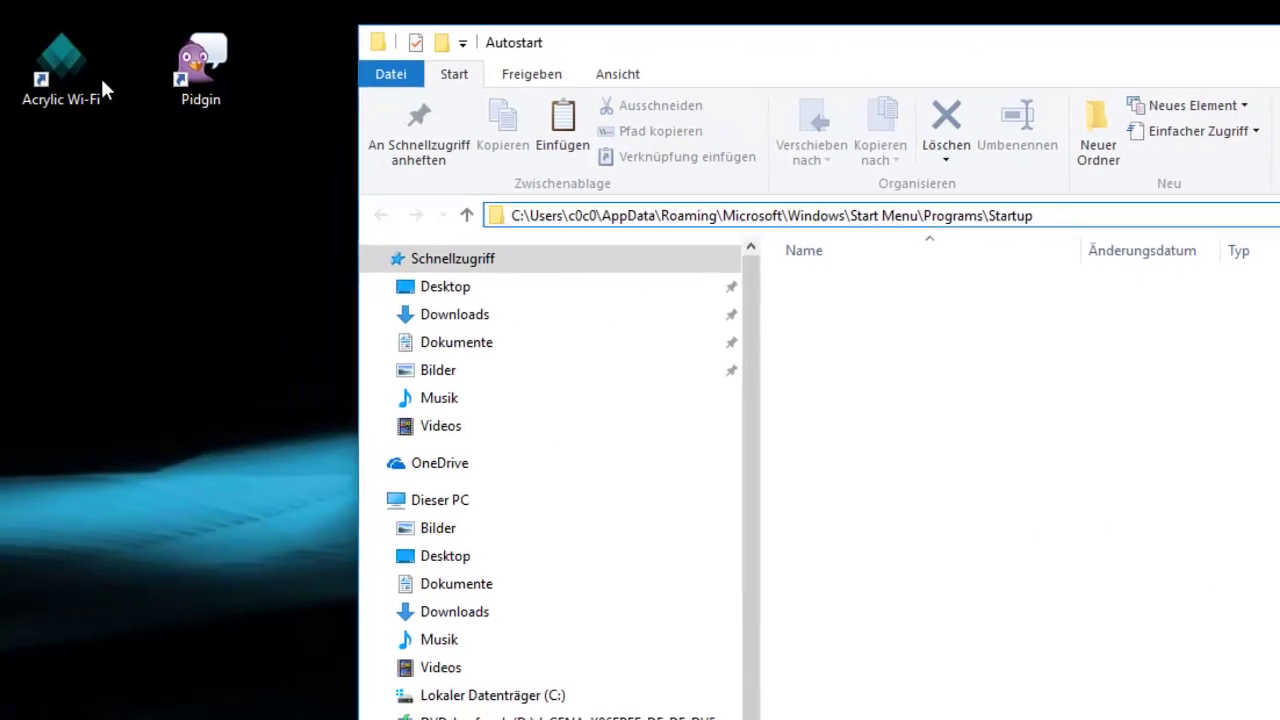
Copy the Acrylic Wi-Fi and Pidgin desktop shortcuts into the Autostart folder and refresh its file list.
{"action": "left_click_drag", "start_coordinate": [225, 180], "coordinate": [40, 44]}
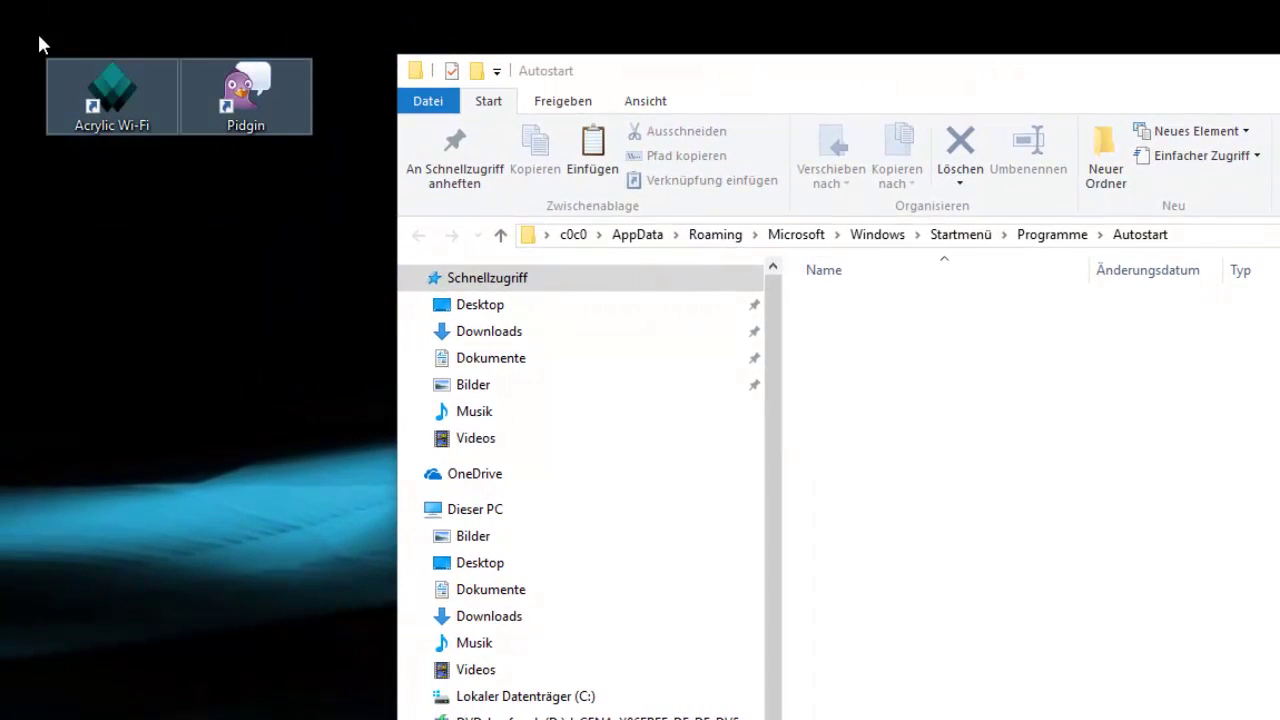
{"action": "key", "text": "ctrl+c"}
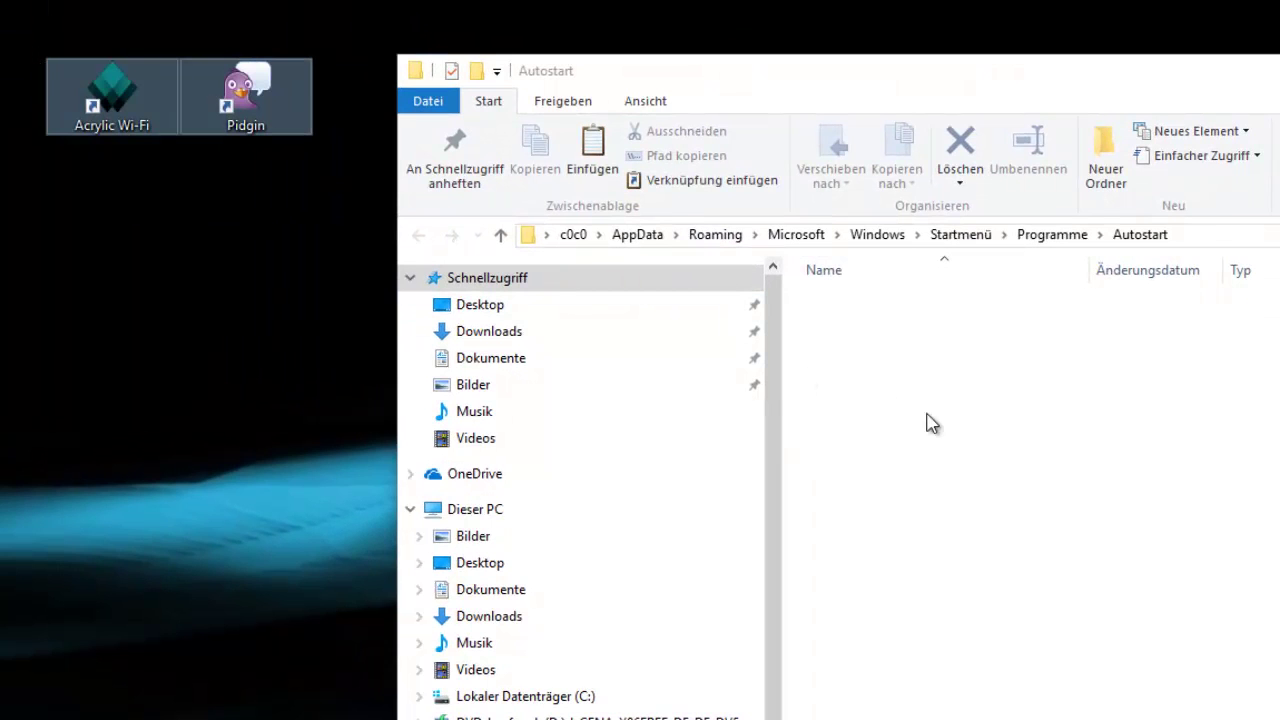
{"action": "left_click", "coordinate": [928, 428]}
{"action": "key", "text": "ctrl+v"}
{"action": "left_click", "coordinate": [914, 411]}
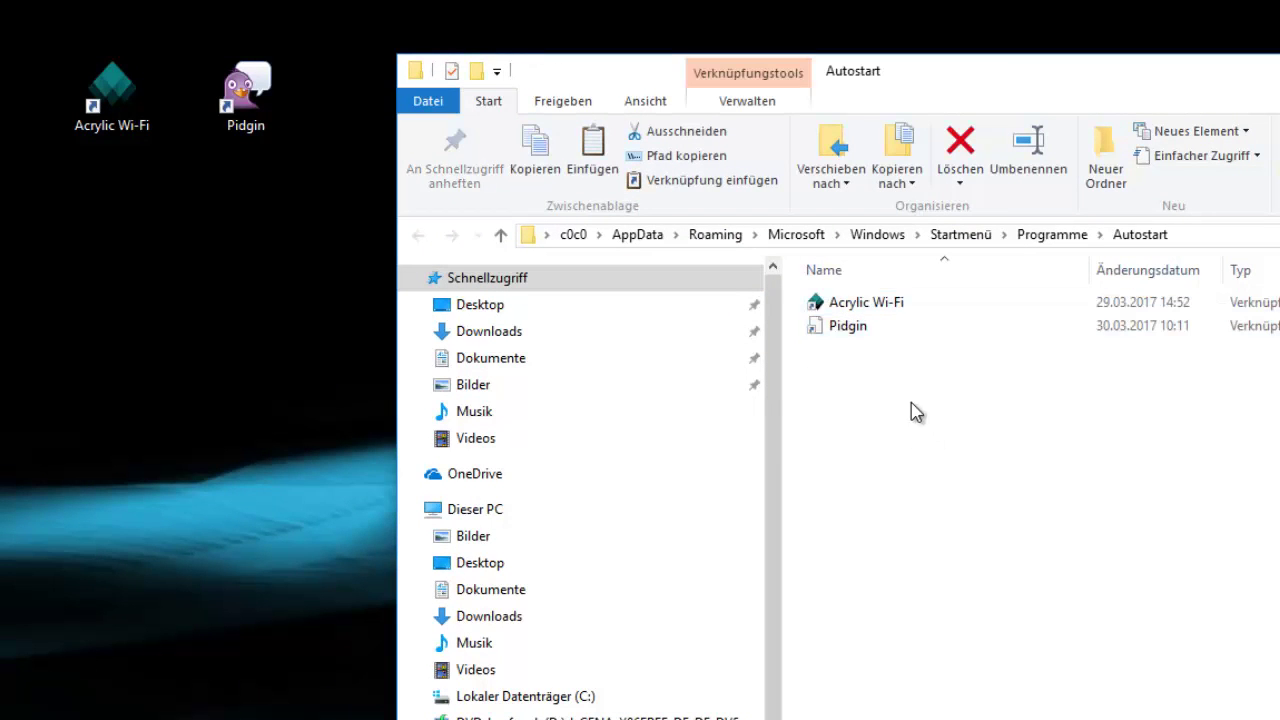
{"action": "right_click", "coordinate": [893, 416]}
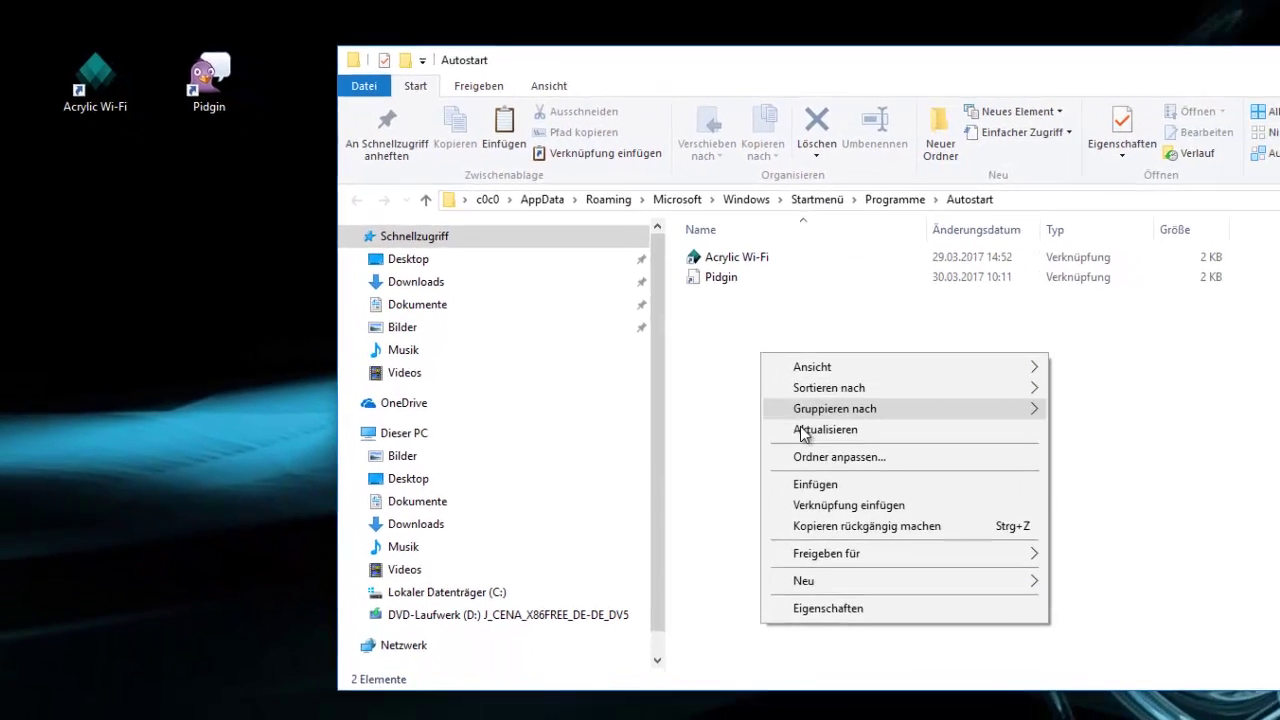
{"action": "left_click", "coordinate": [800, 430]}
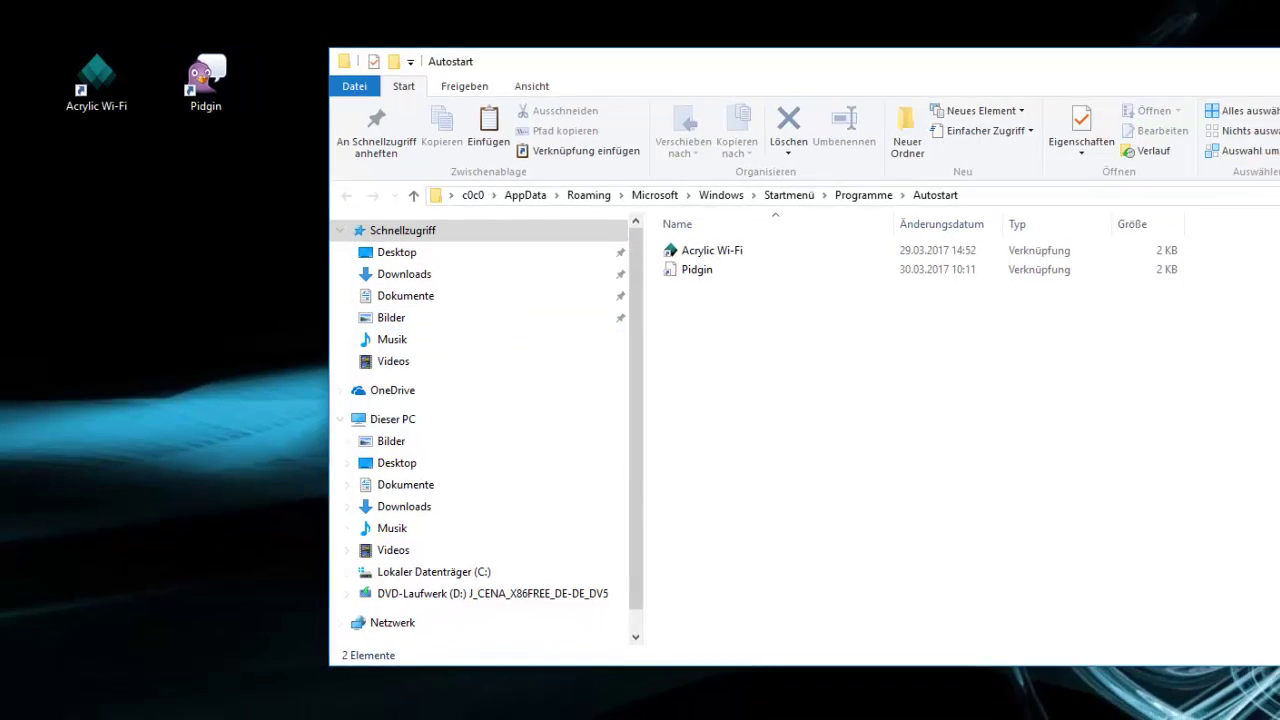
Return to the desktop and restart Windows.
{"action": "key", "text": "super+d"}
{"action": "left_click", "coordinate": [195, 481]}
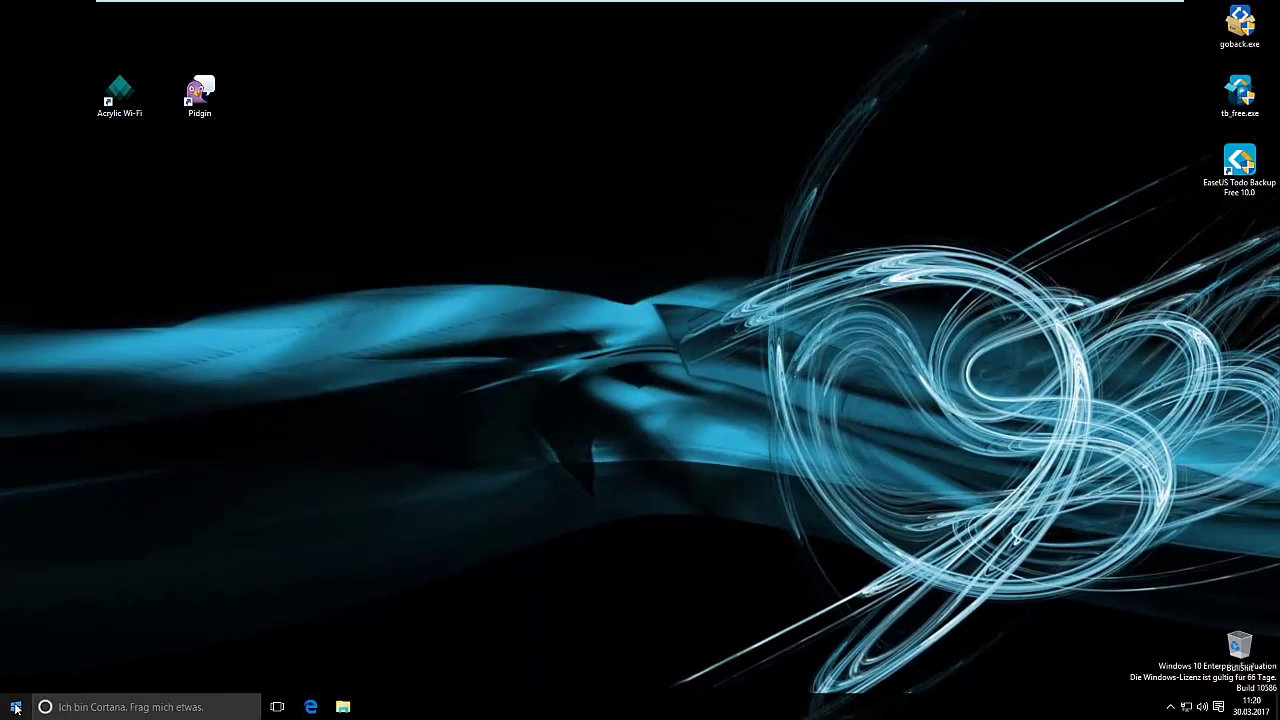
{"action": "right_click", "coordinate": [16, 709]}
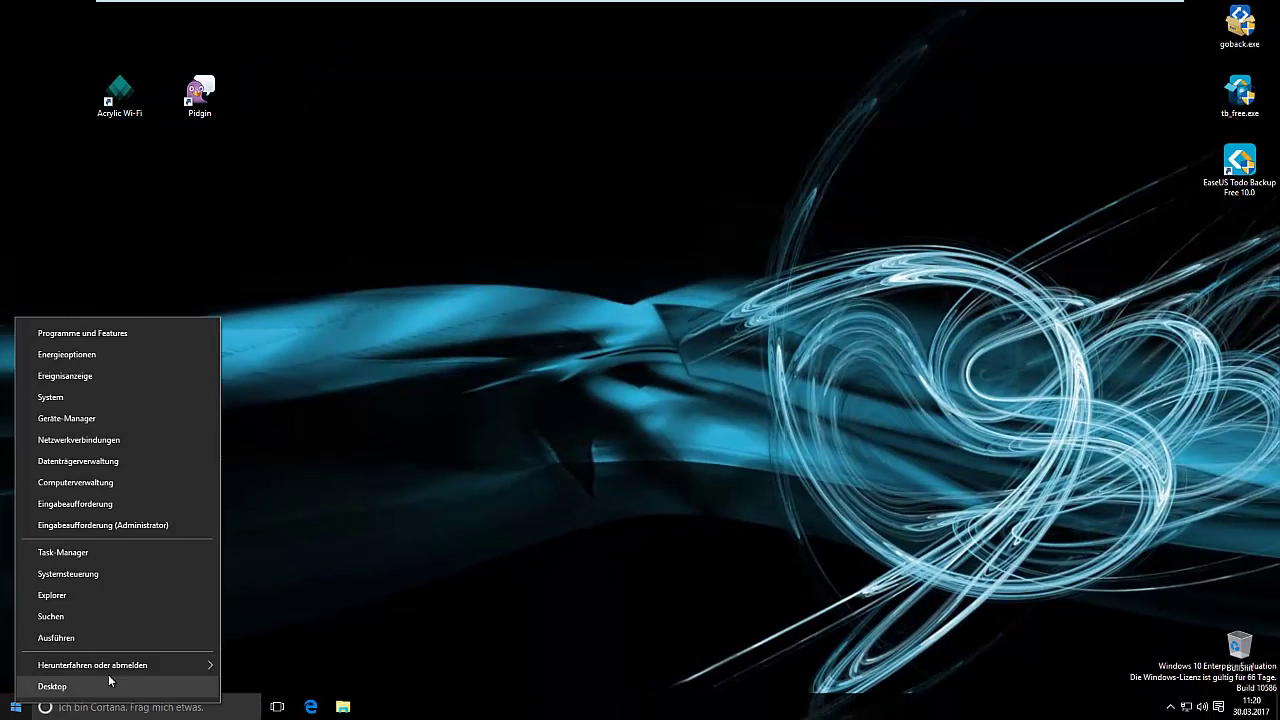
{"action": "mouse_move", "coordinate": [148, 668]}
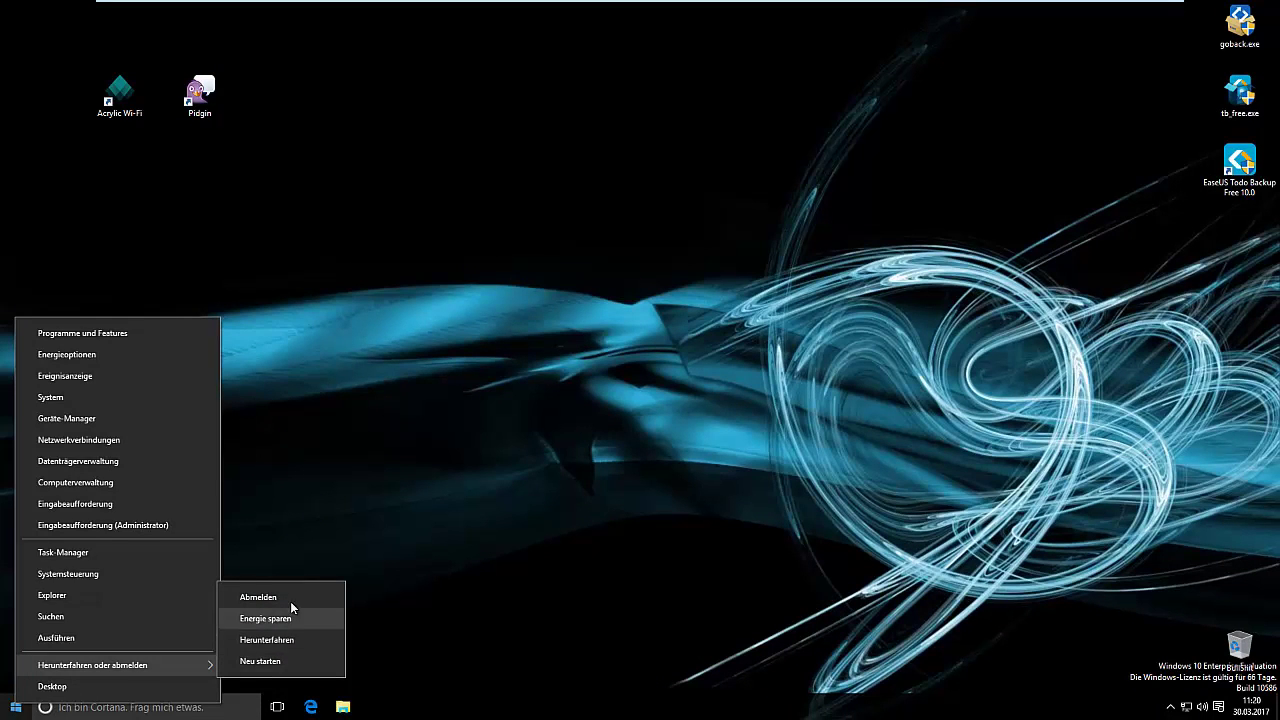
{"action": "left_click", "coordinate": [297, 663]}
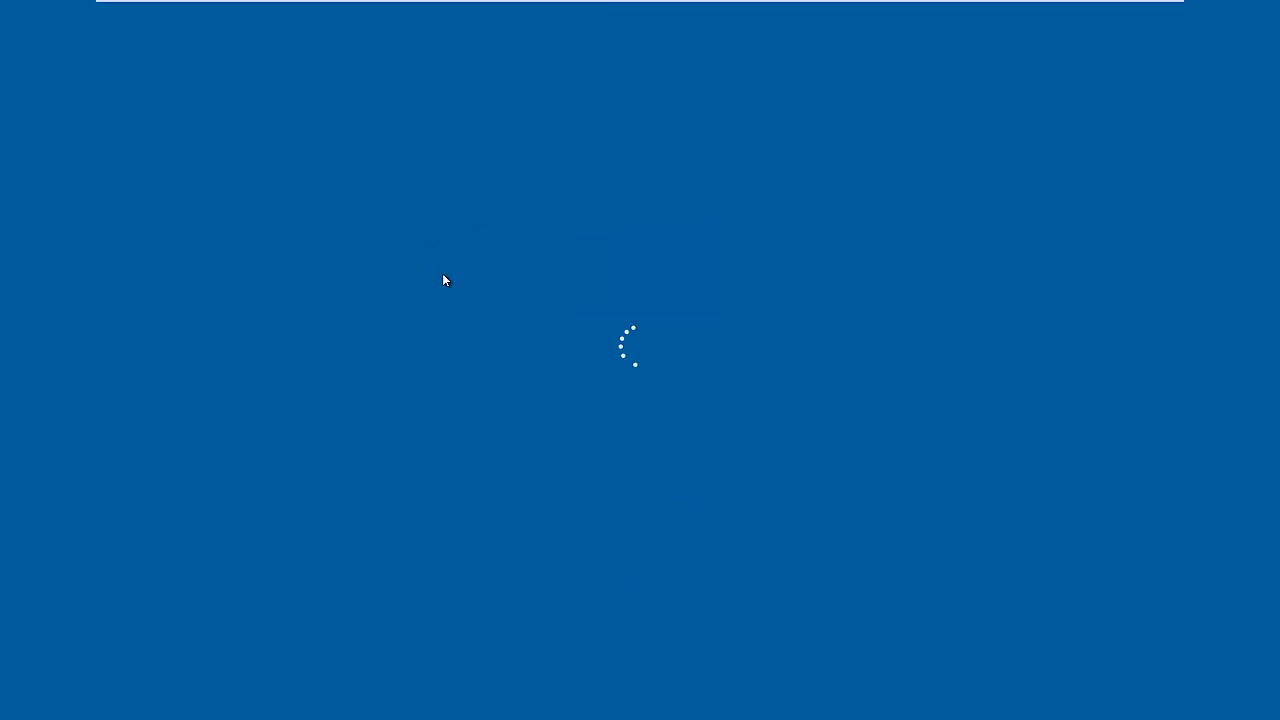
Sign in to Windows with the account password and refresh the desktop.
{"action": "type", "text": "****"}
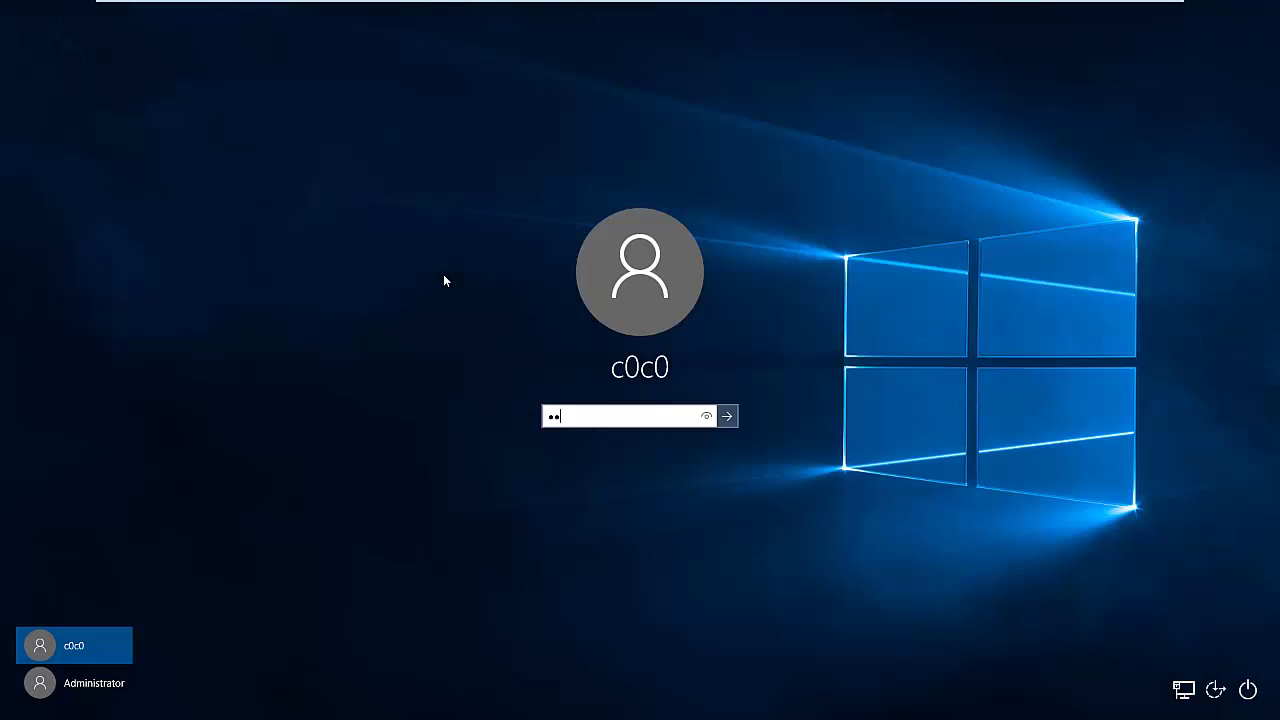
{"action": "key", "text": "Return"}
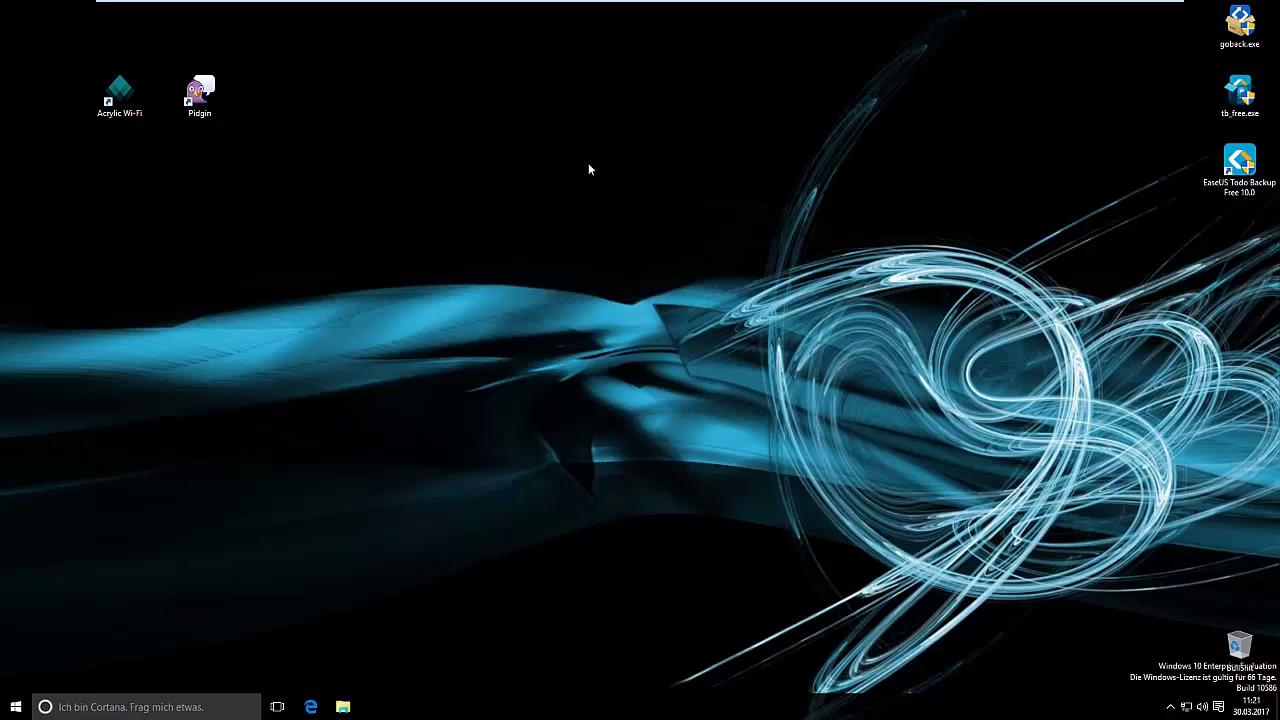
{"action": "right_click", "coordinate": [394, 198]}
{"action": "left_click", "coordinate": [390, 234]}
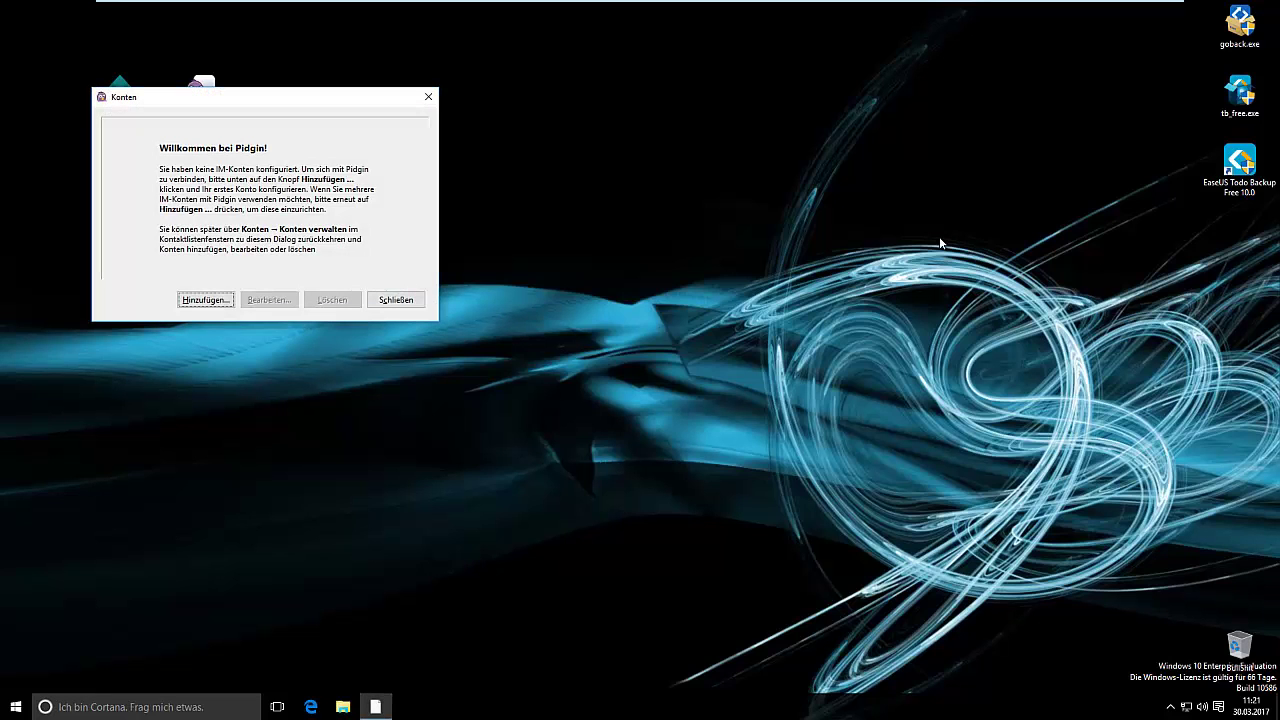
Dismiss Acrylic Wi-Fi's wireless interface notice and try out Pidgin by opening and cancelling a new account.
{"action": "left_click", "coordinate": [338, 115]}
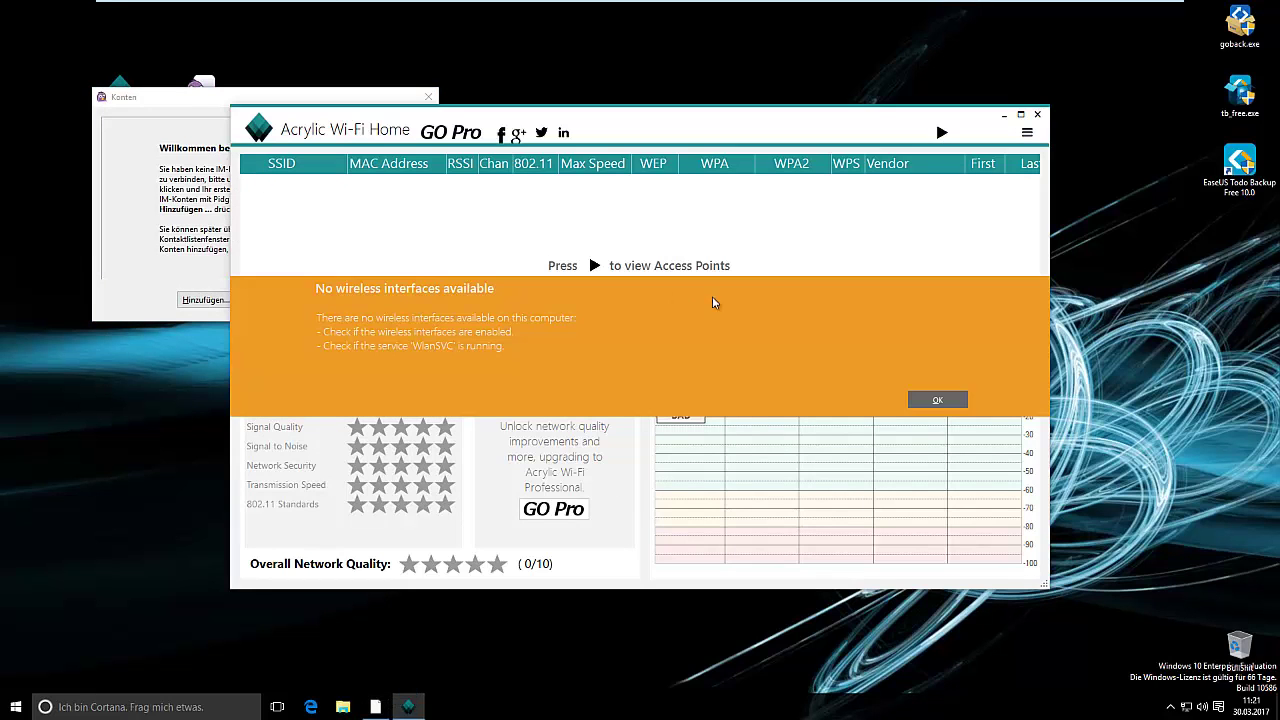
{"action": "left_click", "coordinate": [930, 400]}
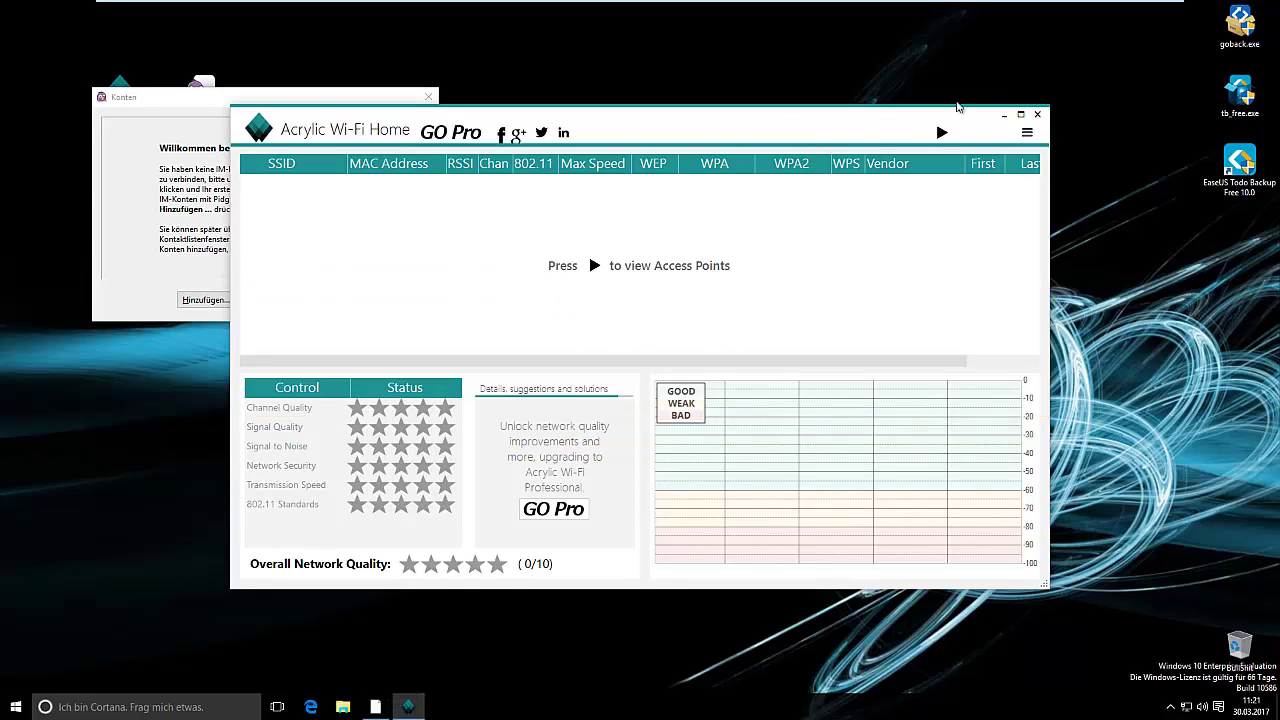
{"action": "left_click", "coordinate": [113, 206]}
{"action": "left_click", "coordinate": [205, 300]}
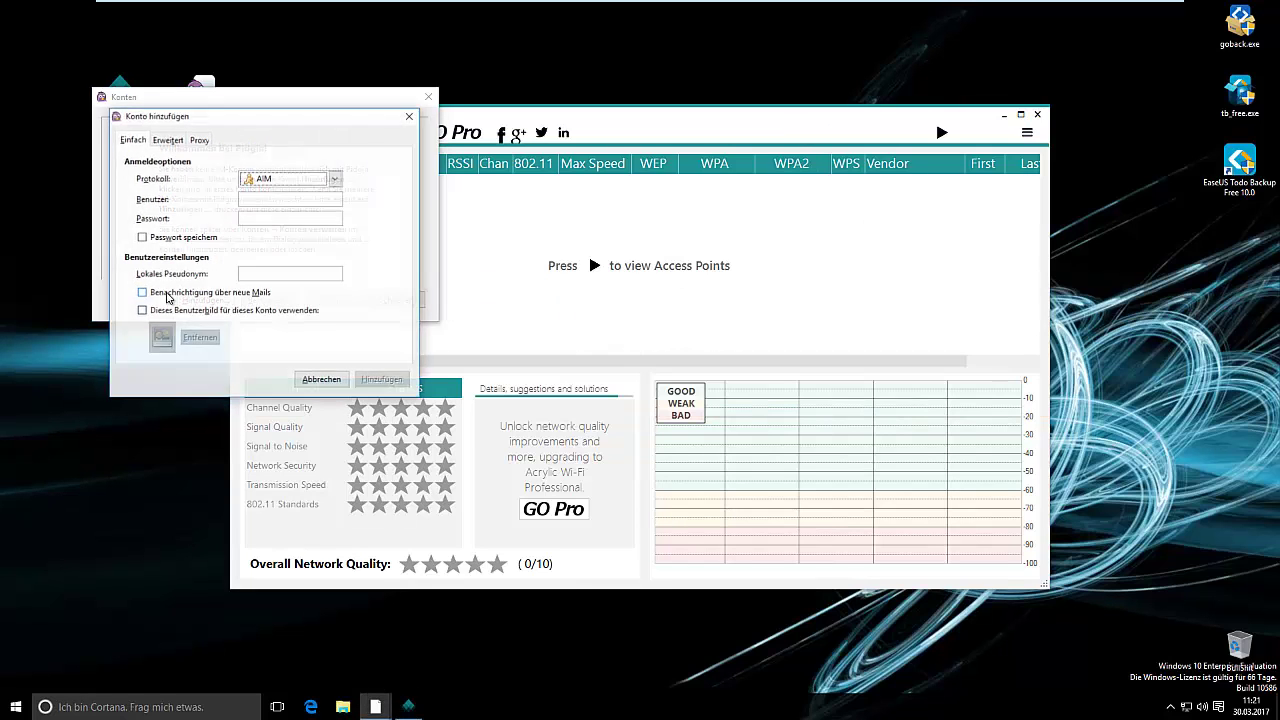
{"action": "left_click", "coordinate": [410, 117]}
Close the Pidgin accounts window and Acrylic Wi-Fi, and minimize the virtual machine from its desktop.
{"action": "left_click", "coordinate": [428, 97]}
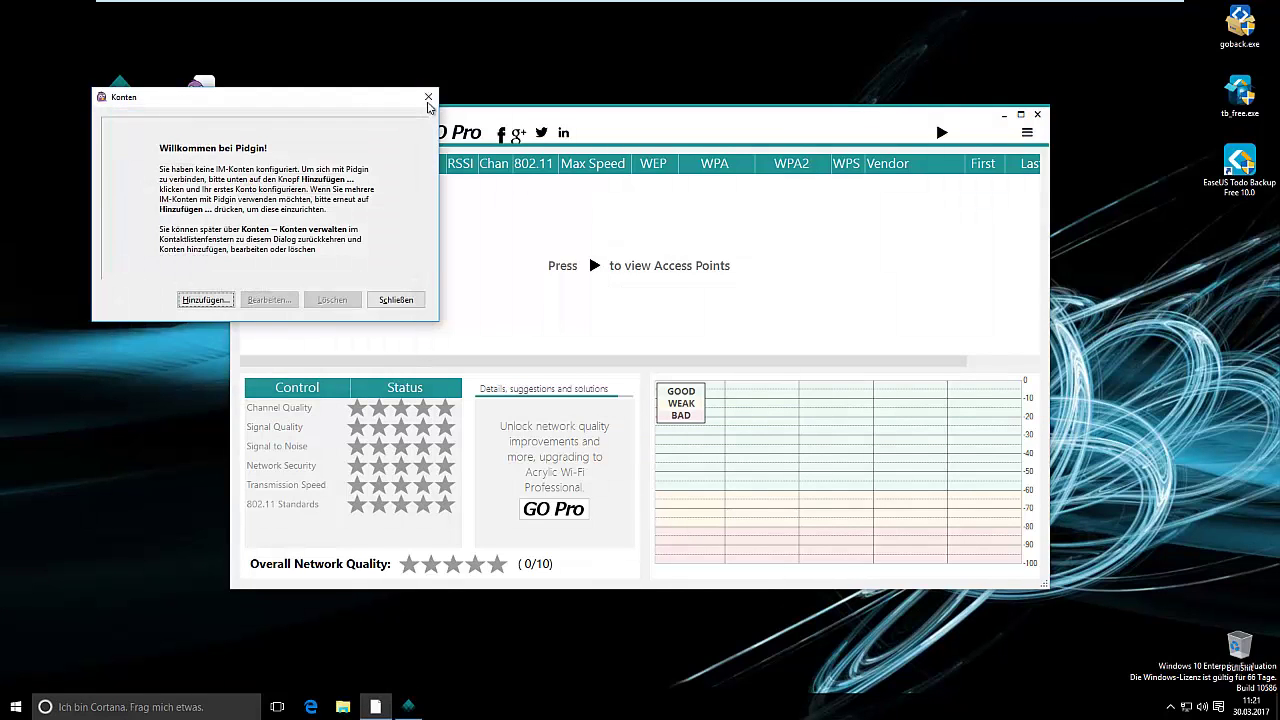
{"action": "left_click", "coordinate": [1038, 115]}
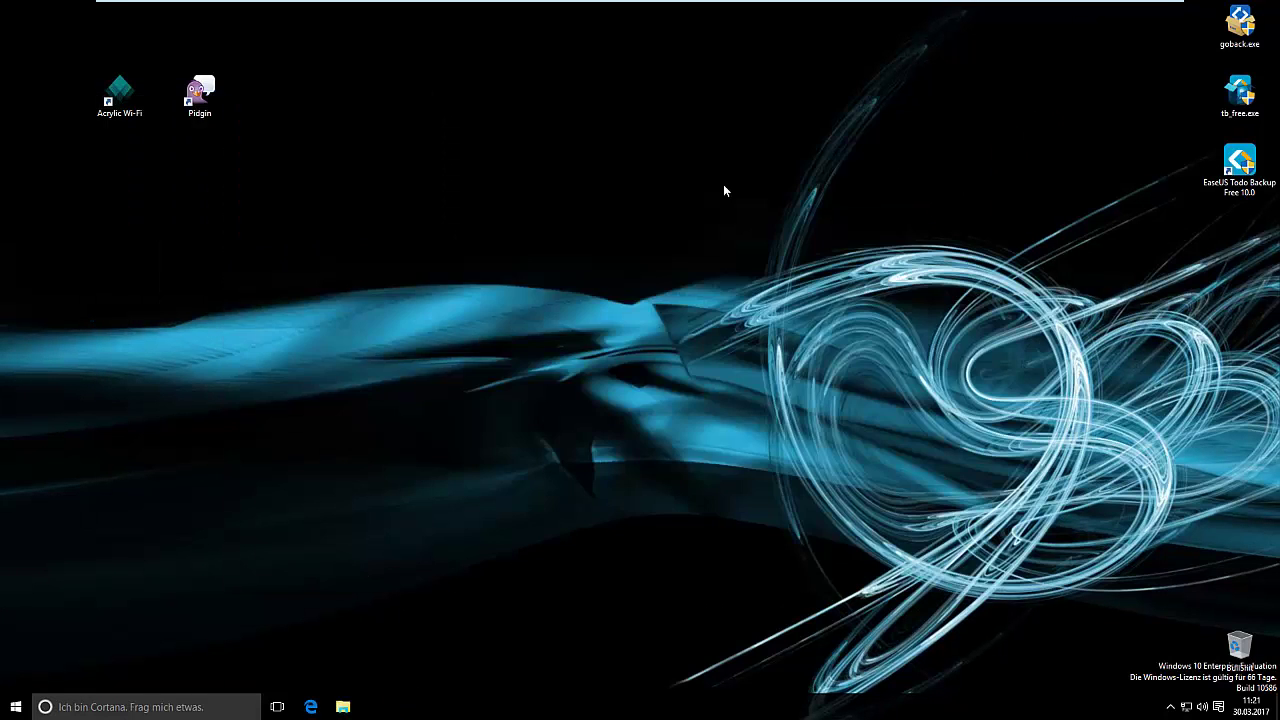
{"action": "right_click", "coordinate": [15, 714]}
{"action": "left_click", "coordinate": [114, 689]}
{"action": "mouse_move", "coordinate": [957, 5]}
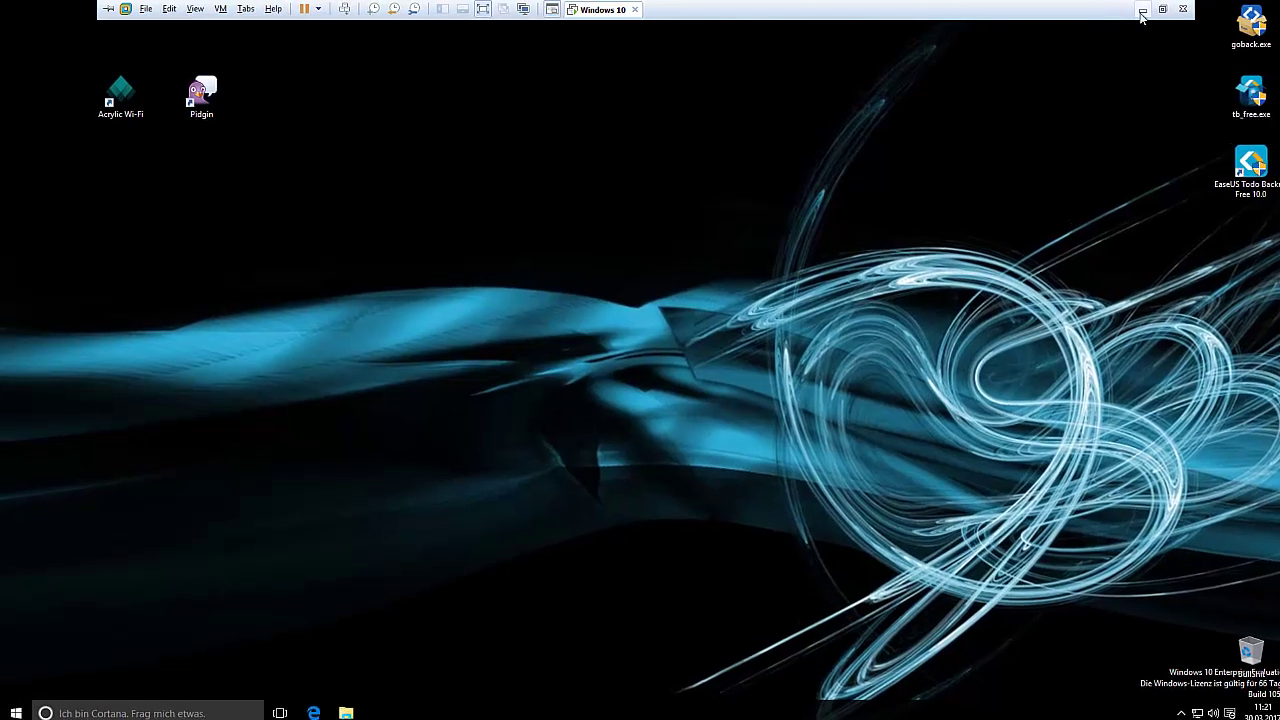
{"action": "left_click", "coordinate": [1130, 10]}
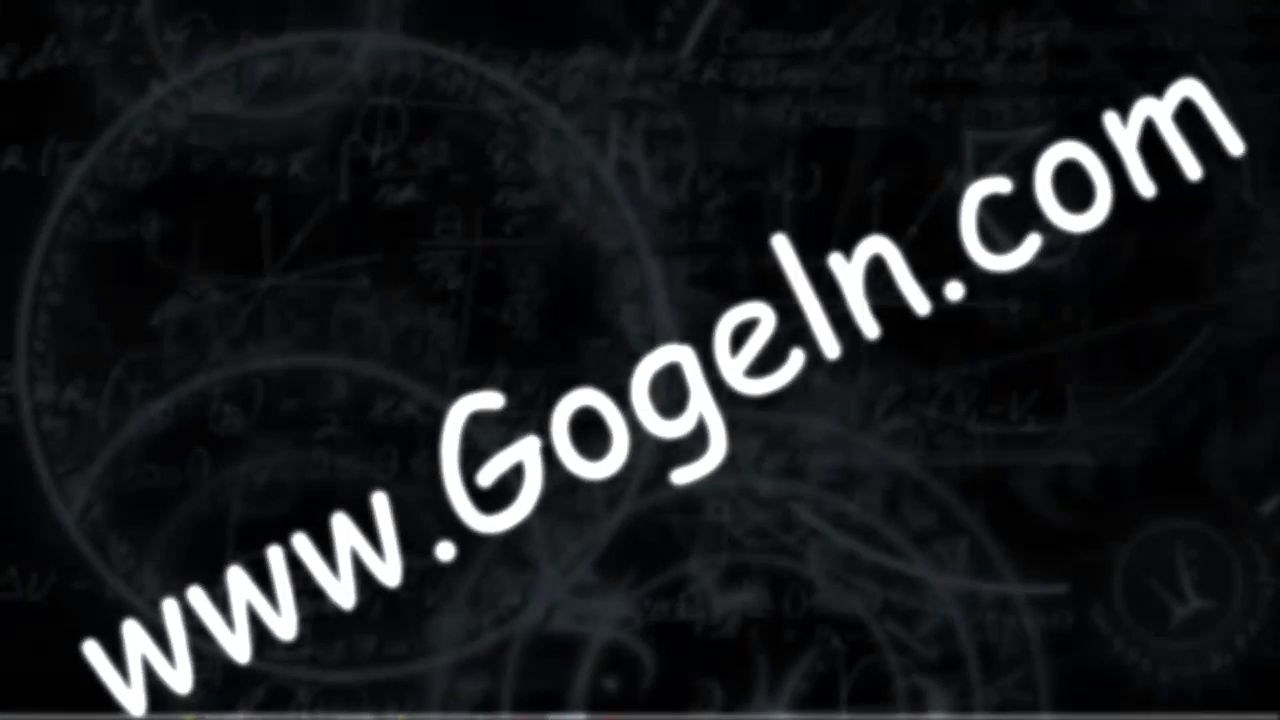